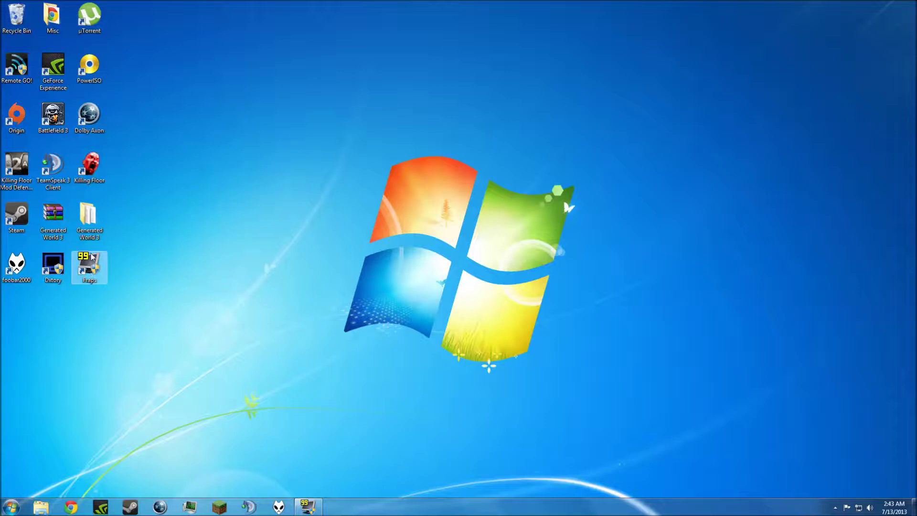
{"action": "mouse_move", "coordinate": [89, 259]}
{"action": "left_mouse_down"}
{"action": "mouse_move", "coordinate": [84, 372]}
{"action": "mouse_move", "coordinate": [45, 320]}
{"action": "mouse_move", "coordinate": [91, 268]}
{"action": "left_mouse_up"}
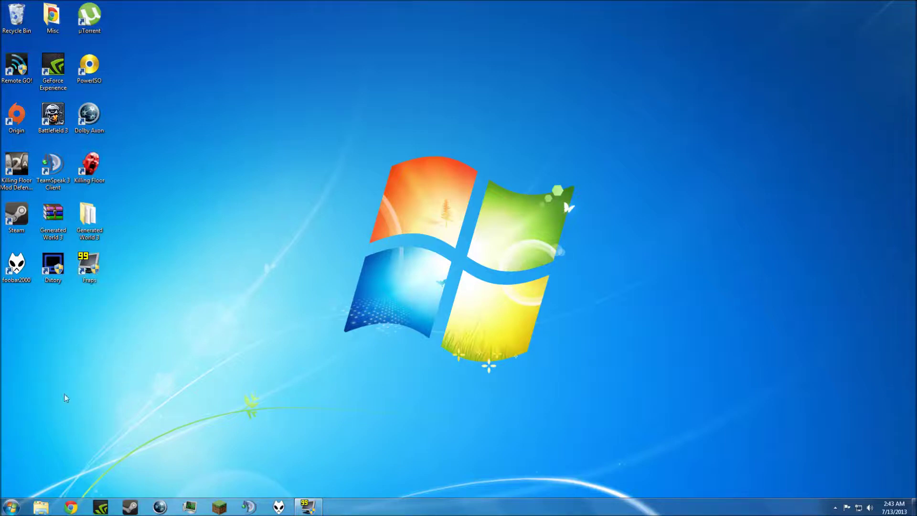
{"action": "left_click", "coordinate": [10, 506]}
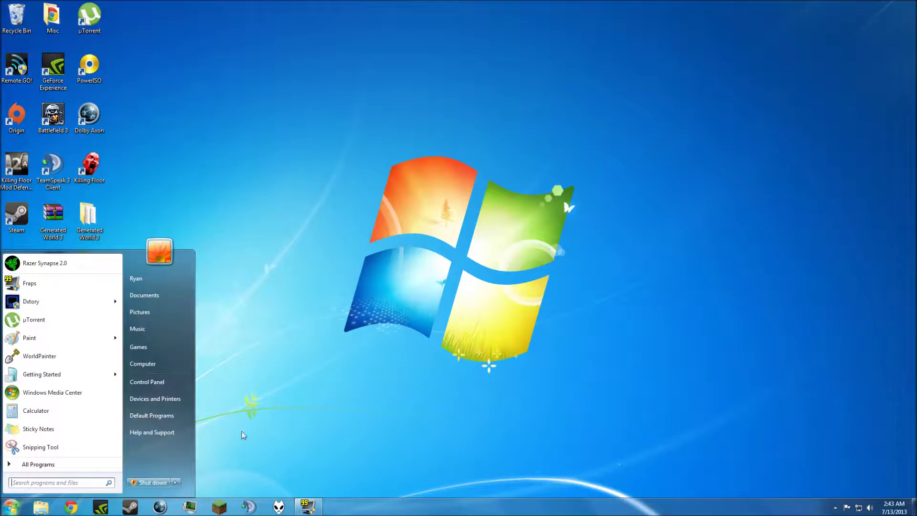
{"action": "left_click", "coordinate": [58, 465]}
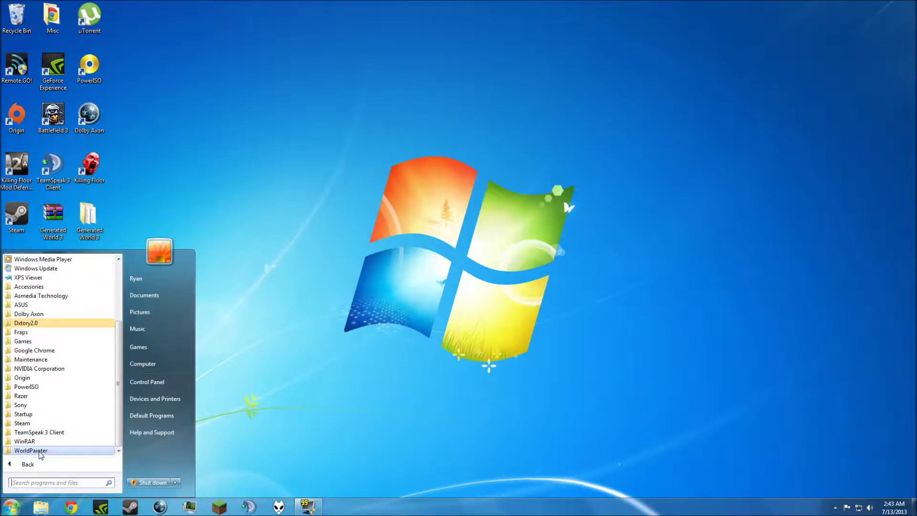
{"action": "left_click", "coordinate": [307, 396]}
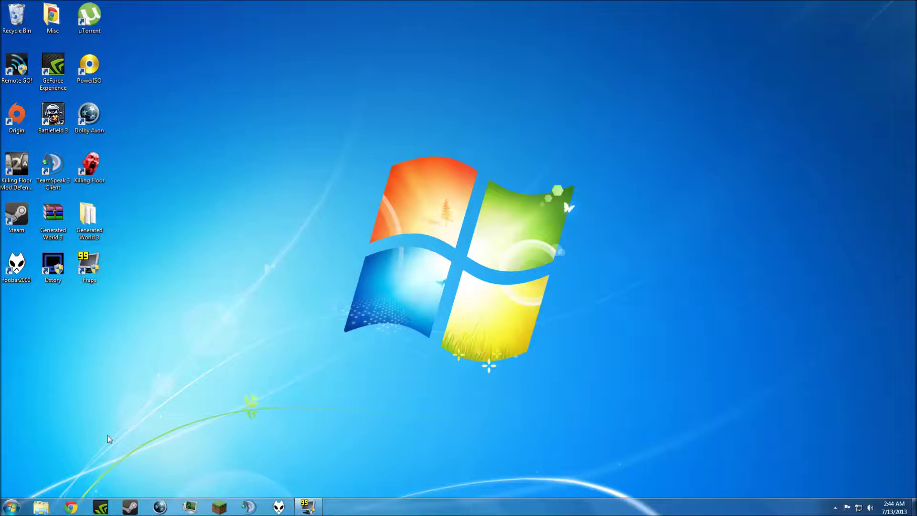
- Open Chrome, search Google for worldpainter, and open the official WorldPainter website
{"action": "left_click", "coordinate": [71, 507]}
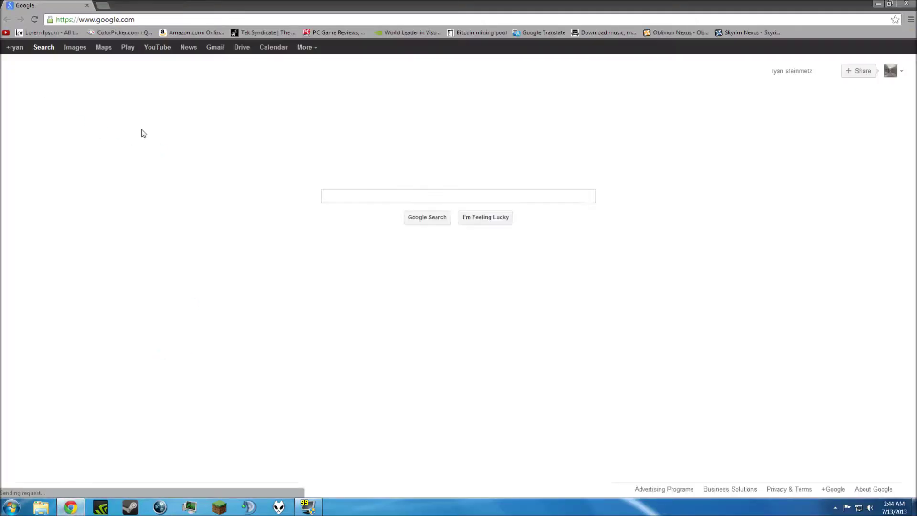
{"action": "left_click", "coordinate": [135, 20]}
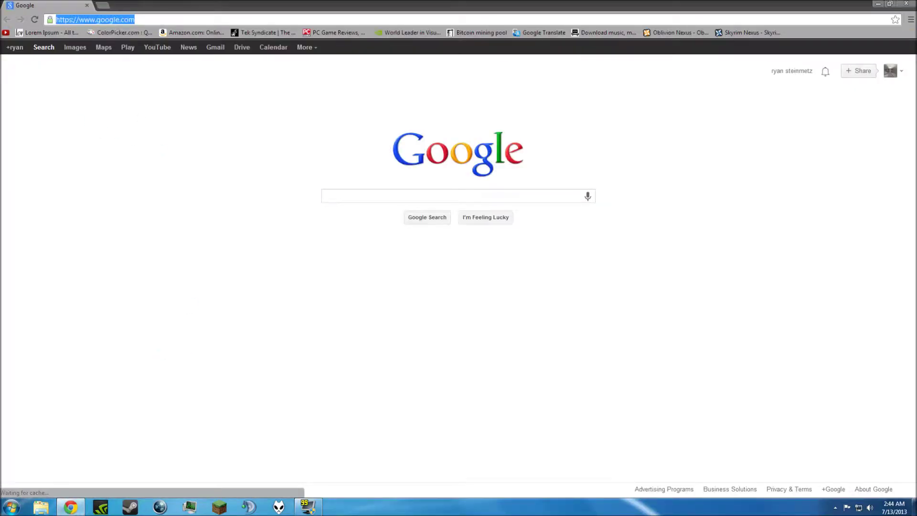
{"action": "type", "text": "world"}
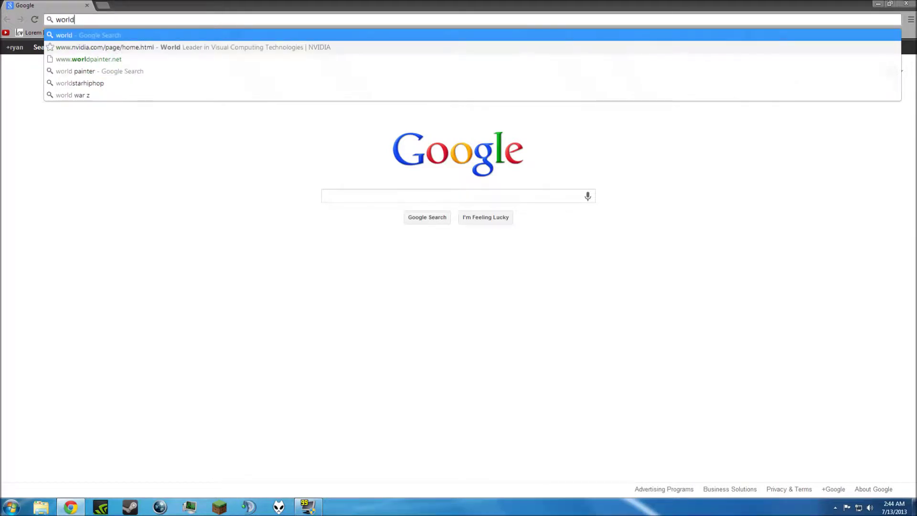
{"action": "type", "text": "painter"}
{"action": "key", "text": "Return"}
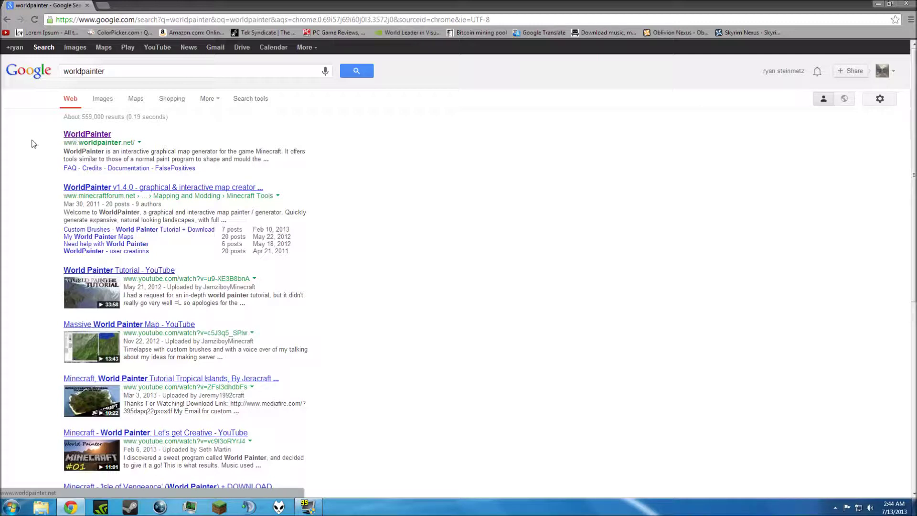
{"action": "left_click", "coordinate": [89, 134]}
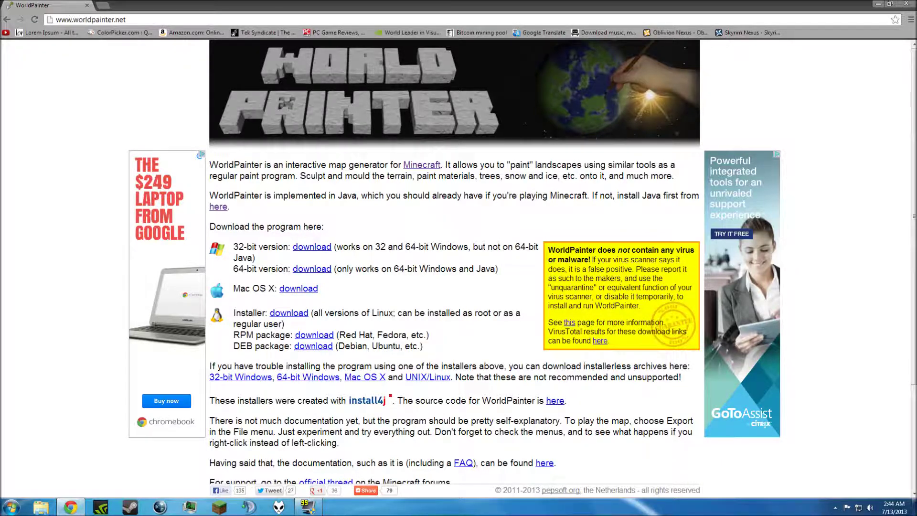
- Look over the Mac OS X entry among the WorldPainter download options, and close the browser
{"action": "left_click_drag", "start_coordinate": [230, 294], "coordinate": [278, 293]}
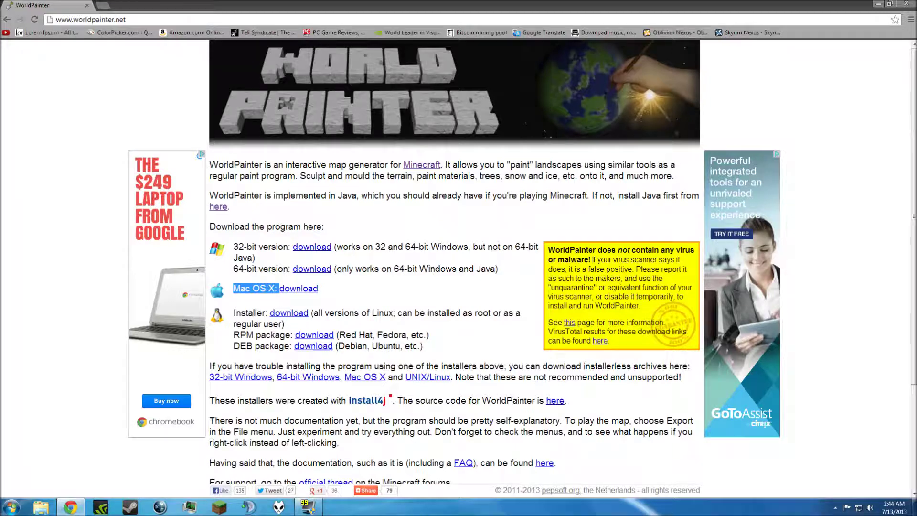
{"action": "left_click", "coordinate": [278, 291]}
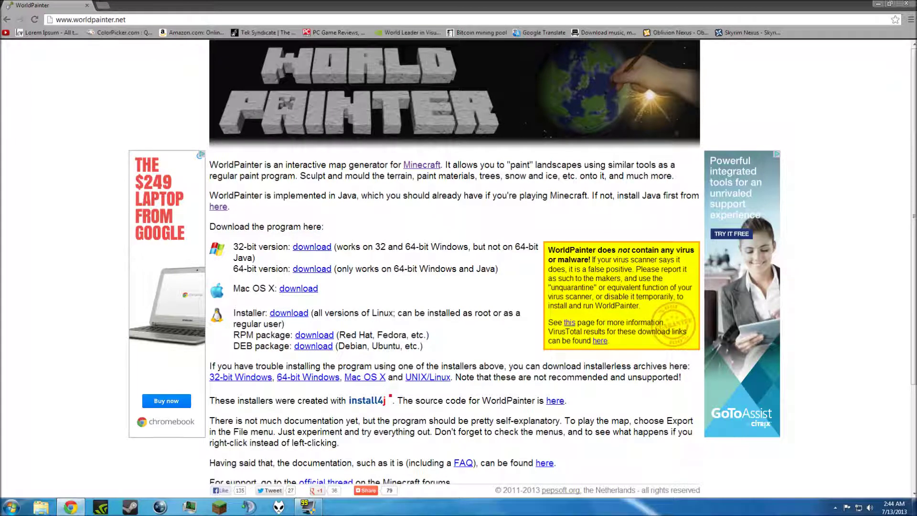
{"action": "left_click_drag", "start_coordinate": [233, 290], "coordinate": [263, 308]}
{"action": "left_click", "coordinate": [258, 299]}
{"action": "left_click", "coordinate": [252, 303]}
{"action": "left_click", "coordinate": [907, 5]}
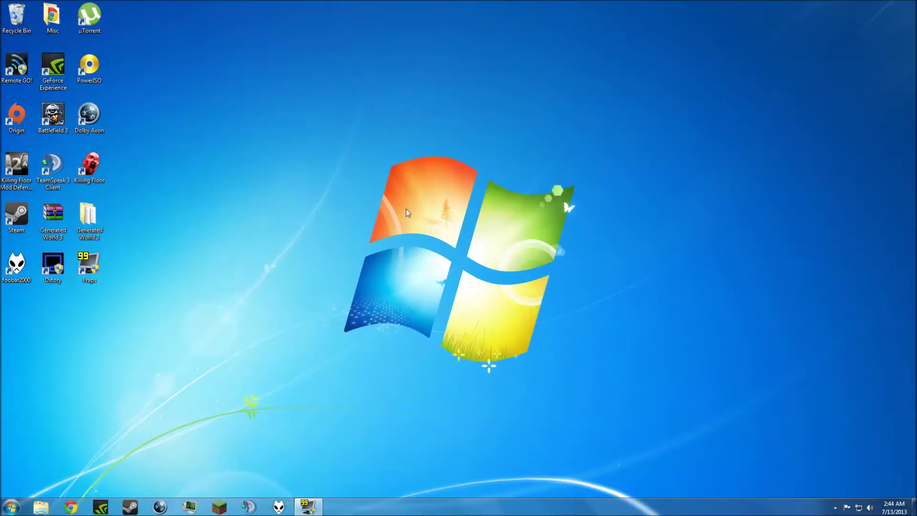
- Launch the installed WorldPainter program
{"action": "left_click", "coordinate": [11, 506]}
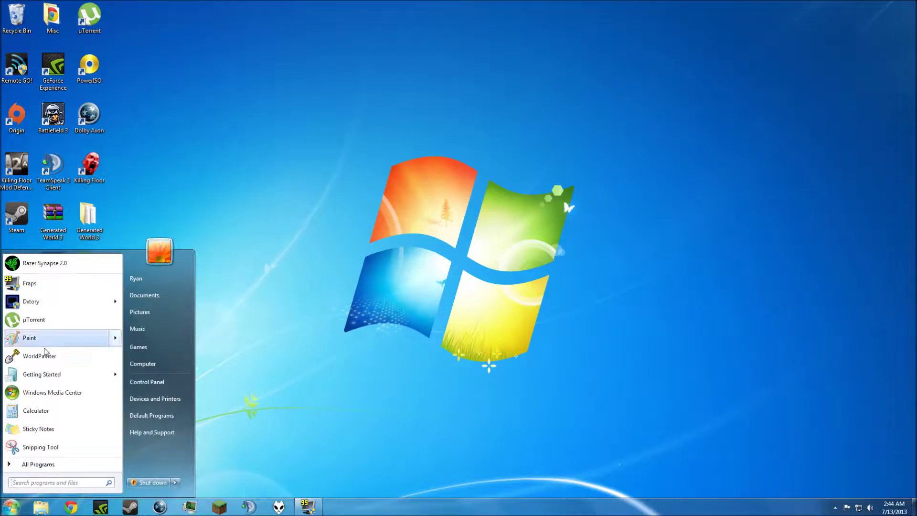
{"action": "left_click", "coordinate": [46, 357]}
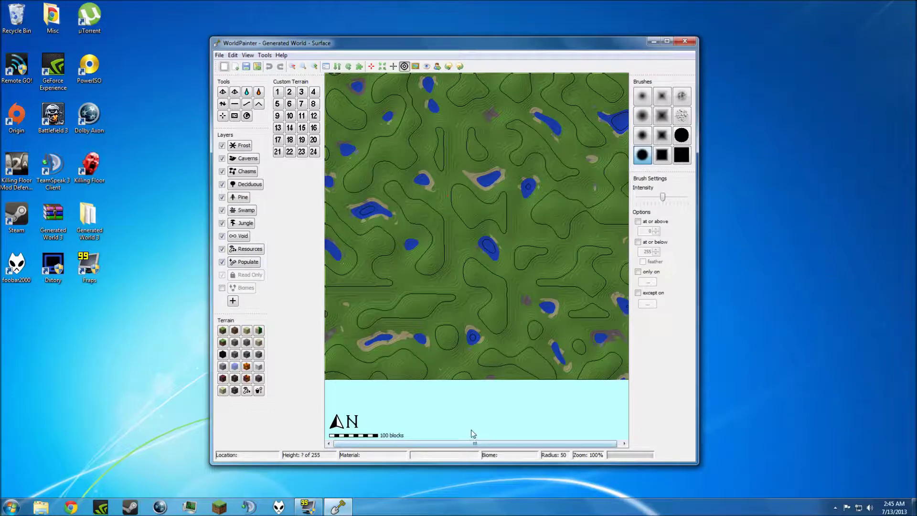
{"action": "left_click", "coordinate": [220, 56]}
{"action": "mouse_move", "coordinate": [235, 57]}
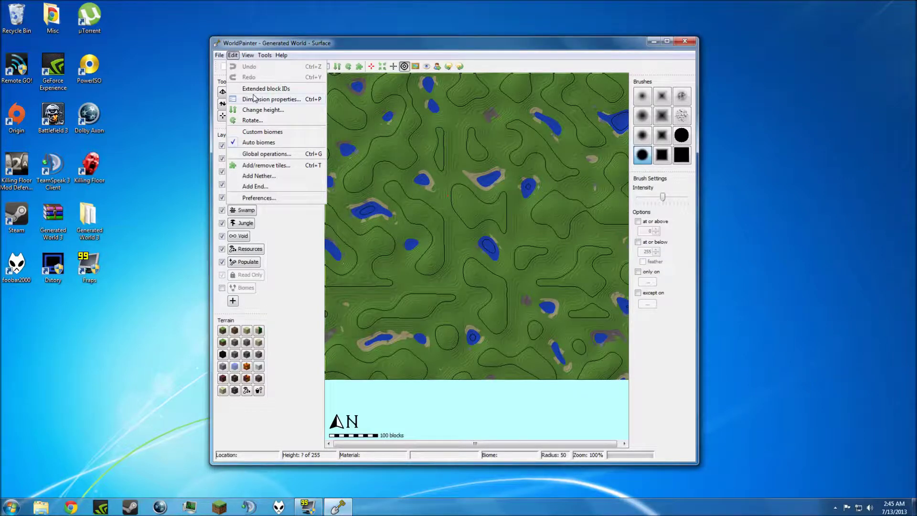
{"action": "left_click", "coordinate": [243, 66]}
{"action": "key", "text": "Tab"}
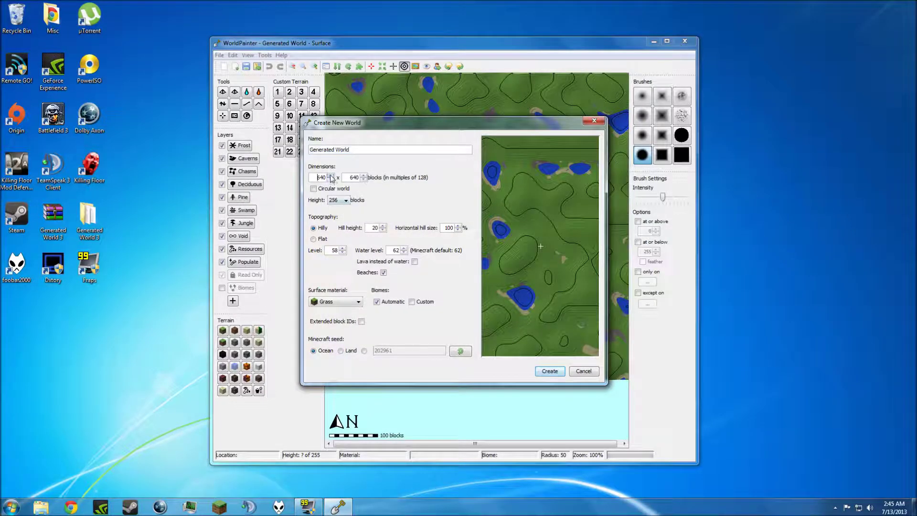
{"action": "left_click", "coordinate": [331, 179]}
{"action": "left_click", "coordinate": [331, 179]}
{"action": "left_click", "coordinate": [331, 175]}
{"action": "left_click", "coordinate": [330, 175]}
{"action": "left_click", "coordinate": [594, 120]}
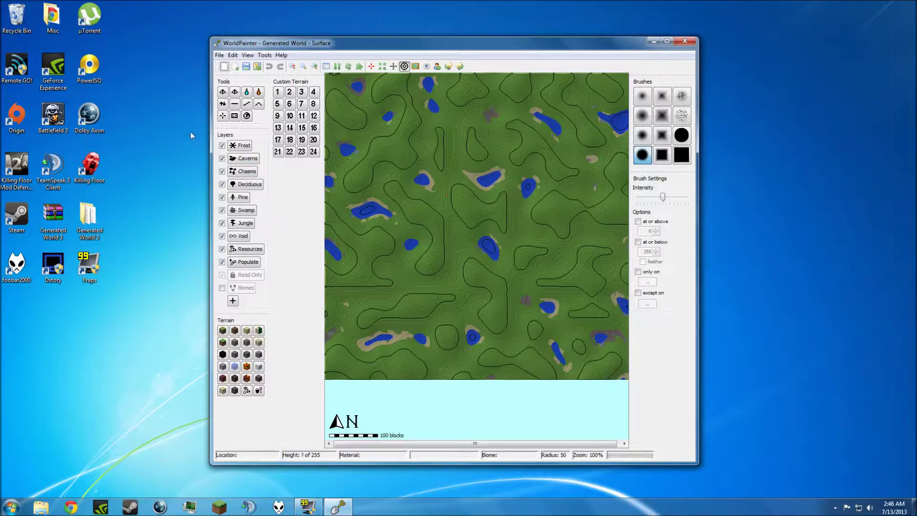
- Raise a small hill just west of the map's centre with the Height tool at a brush radius of 30
{"action": "left_click", "coordinate": [222, 104]}
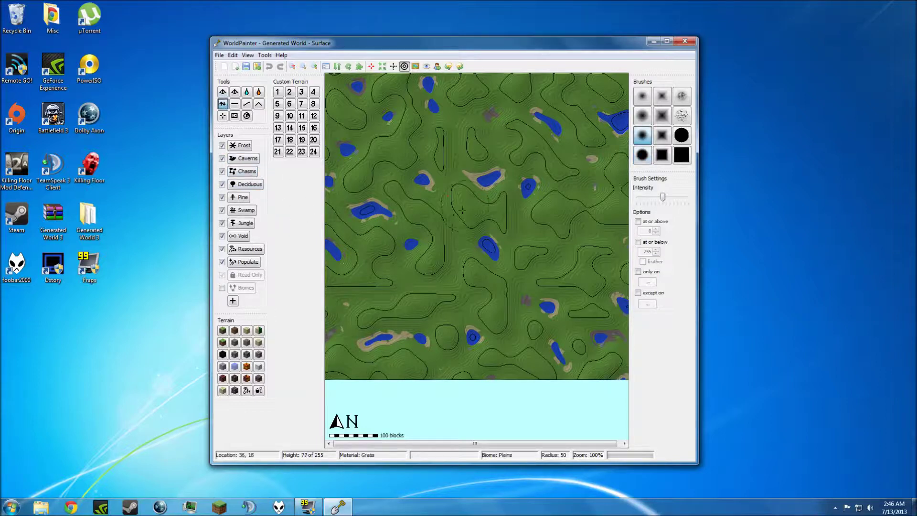
{"action": "scroll", "coordinate": [465, 225], "scroll_direction": "down", "scroll_amount": 5}
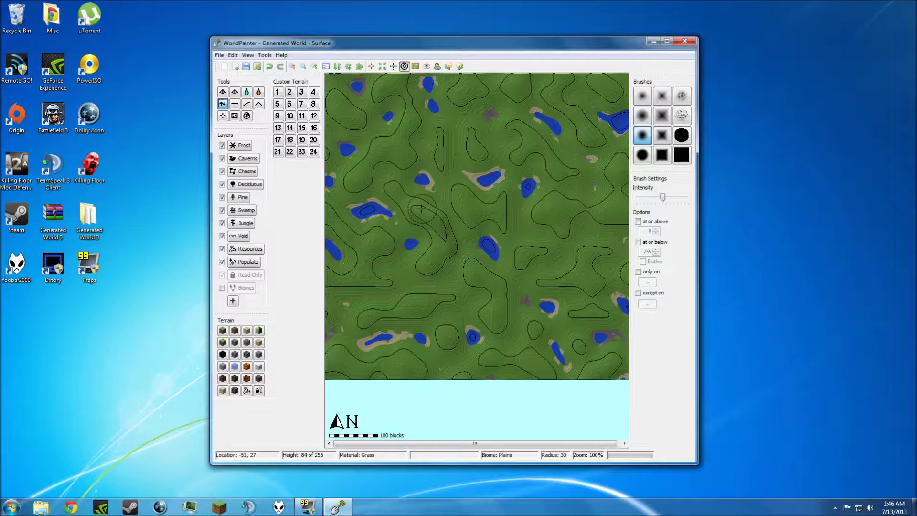
{"action": "left_click_drag", "start_coordinate": [411, 205], "coordinate": [418, 209]}
{"action": "right_click_drag", "start_coordinate": [417, 209], "coordinate": [421, 213]}
- Raise the terrain over a wide area around the map's centre using a much larger brush radius
{"action": "scroll", "coordinate": [414, 211], "scroll_direction": "up", "scroll_amount": 10}
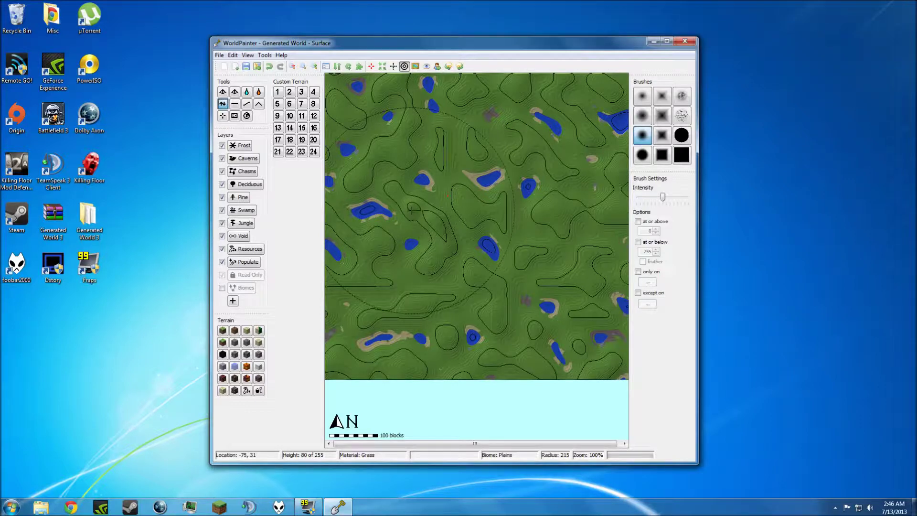
{"action": "scroll", "coordinate": [412, 210], "scroll_direction": "down", "scroll_amount": 4}
{"action": "scroll", "coordinate": [412, 209], "scroll_direction": "up", "scroll_amount": 7}
{"action": "scroll", "coordinate": [443, 215], "scroll_direction": "up", "scroll_amount": 3}
{"action": "scroll", "coordinate": [443, 216], "scroll_direction": "up", "scroll_amount": 7}
{"action": "scroll", "coordinate": [444, 217], "scroll_direction": "down", "scroll_amount": 12}
{"action": "scroll", "coordinate": [442, 222], "scroll_direction": "up", "scroll_amount": 7}
{"action": "scroll", "coordinate": [442, 222], "scroll_direction": "down", "scroll_amount": 4}
{"action": "scroll", "coordinate": [442, 222], "scroll_direction": "up", "scroll_amount": 4}
{"action": "scroll", "coordinate": [443, 222], "scroll_direction": "up", "scroll_amount": 3}
{"action": "left_click_drag", "start_coordinate": [443, 222], "coordinate": [444, 220]}
- Reduce the brush radius to 32 and raise another small hill beside the first one at the map's centre
{"action": "scroll", "coordinate": [471, 239], "scroll_direction": "down", "scroll_amount": 9}
{"action": "scroll", "coordinate": [472, 239], "scroll_direction": "down", "scroll_amount": 5}
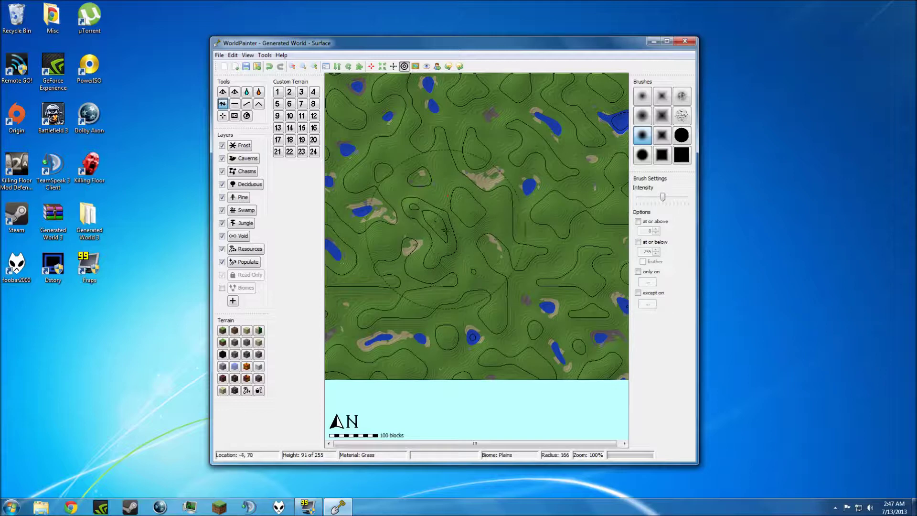
{"action": "scroll", "coordinate": [453, 230], "scroll_direction": "down", "scroll_amount": 2}
{"action": "mouse_move", "coordinate": [453, 230]}
{"action": "left_mouse_down"}
{"action": "mouse_move", "coordinate": [467, 211]}
{"action": "mouse_move", "coordinate": [457, 236]}
{"action": "mouse_move", "coordinate": [470, 223]}
{"action": "mouse_move", "coordinate": [463, 229]}
{"action": "mouse_move", "coordinate": [449, 210]}
{"action": "mouse_move", "coordinate": [458, 242]}
{"action": "left_mouse_up"}
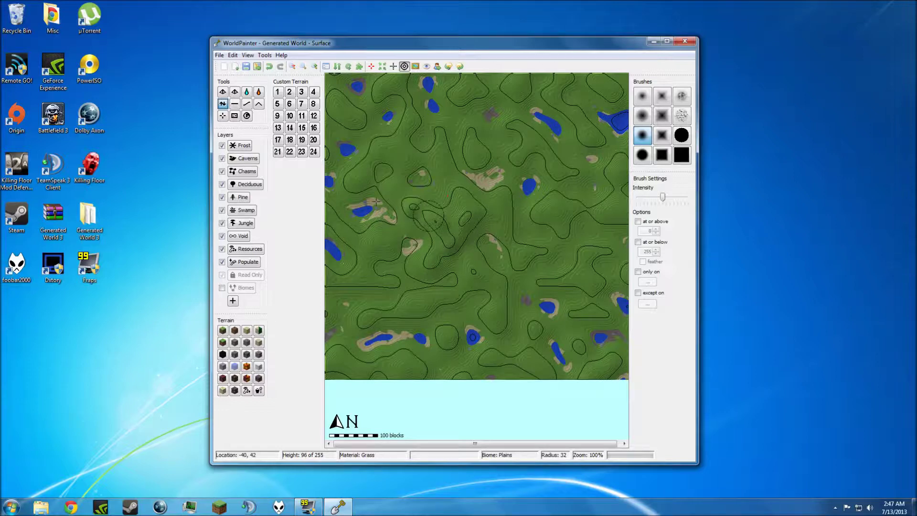
- Raise a steep peak north of the hills with the Mountain tool at brush radius 14, and return to the Height tool
{"action": "left_click", "coordinate": [258, 104]}
{"action": "scroll", "coordinate": [413, 206], "scroll_direction": "down", "scroll_amount": 3}
{"action": "left_click", "coordinate": [223, 104]}
- Show the 3D view of the world and arrange its window side by side with the map editor
{"action": "left_click", "coordinate": [248, 56]}
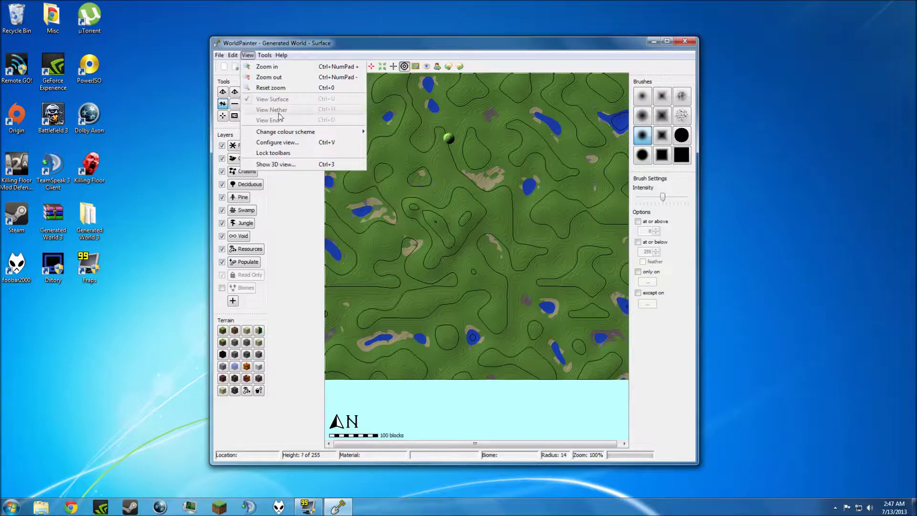
{"action": "left_click", "coordinate": [284, 164]}
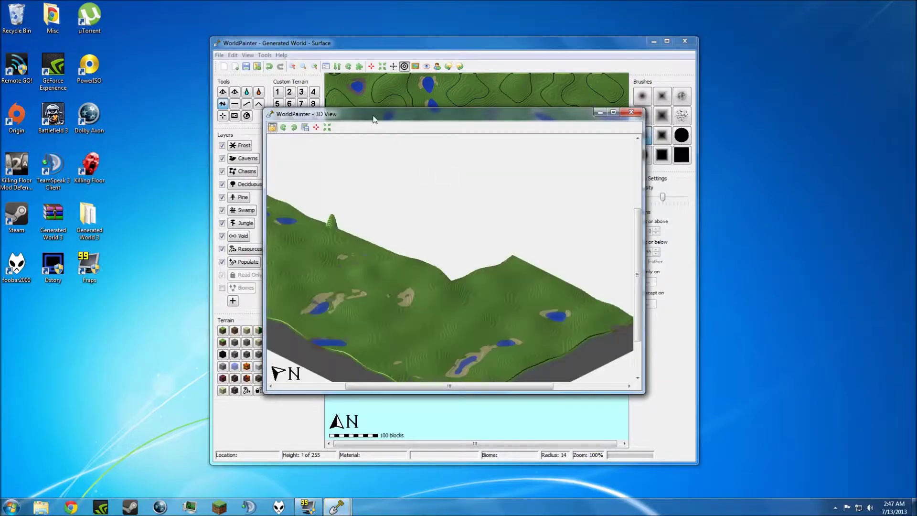
{"action": "left_click_drag", "start_coordinate": [374, 119], "coordinate": [642, 115]}
{"action": "left_click", "coordinate": [386, 47]}
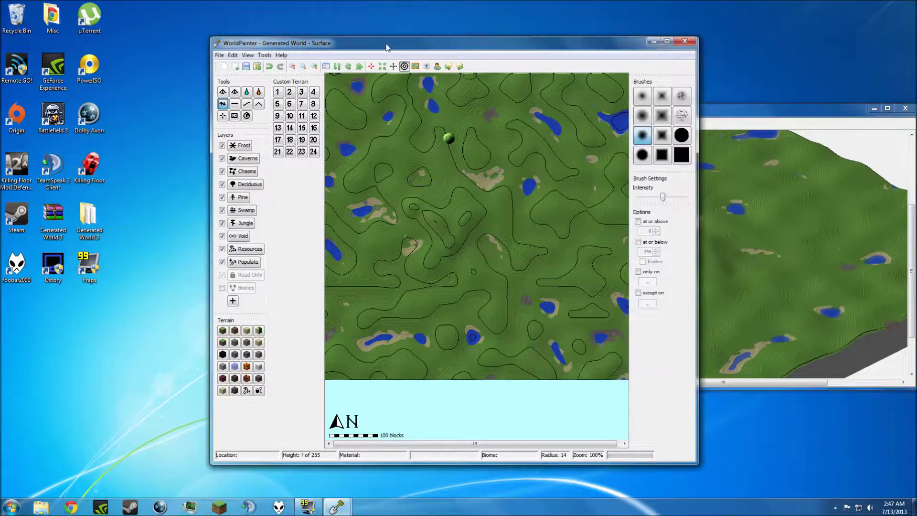
{"action": "left_click_drag", "start_coordinate": [387, 47], "coordinate": [201, 34]}
{"action": "left_click", "coordinate": [610, 219]}
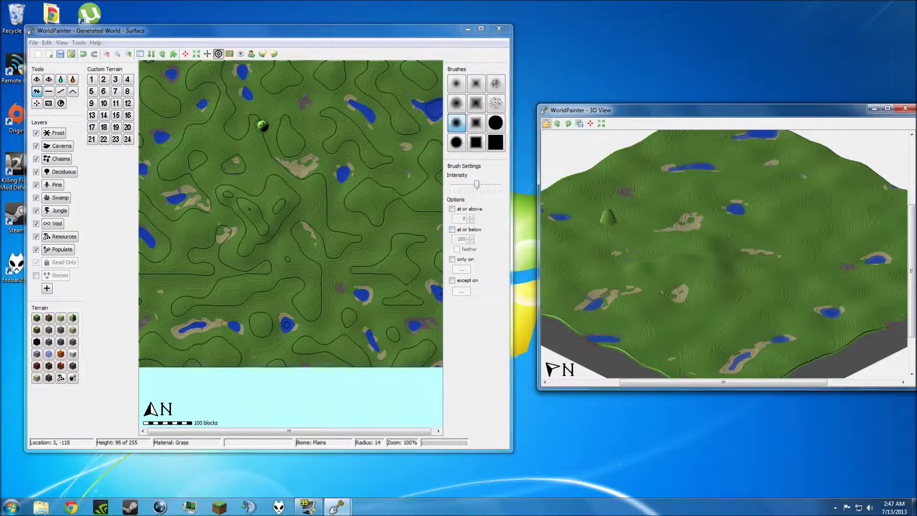
- Undo all the terrain height edits made on the map so far
{"action": "left_click", "coordinate": [277, 137]}
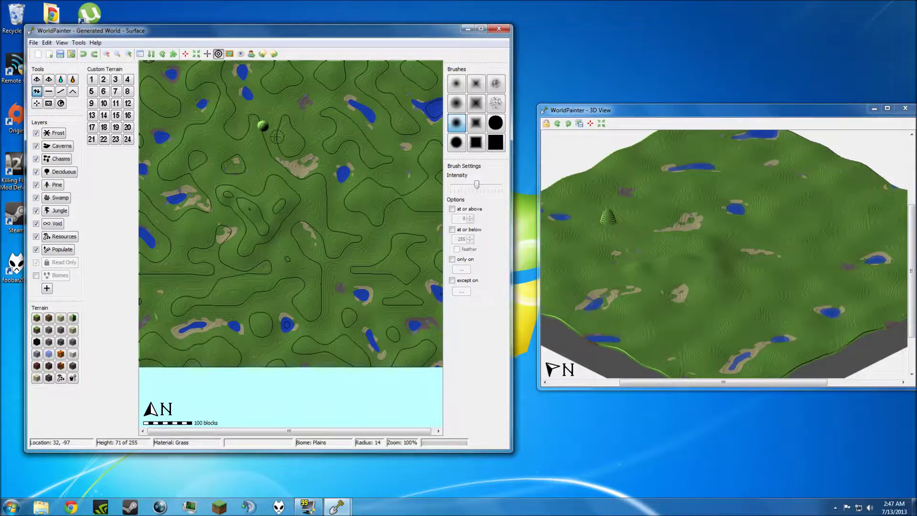
{"action": "key", "text": "ctrl+z"}
{"action": "key", "text": "ctrl+z"}
{"action": "key", "text": "ctrl+z"}
{"action": "key", "text": "ctrl+z"}
{"action": "key", "text": "ctrl+z"}
{"action": "key", "text": "ctrl+z"}
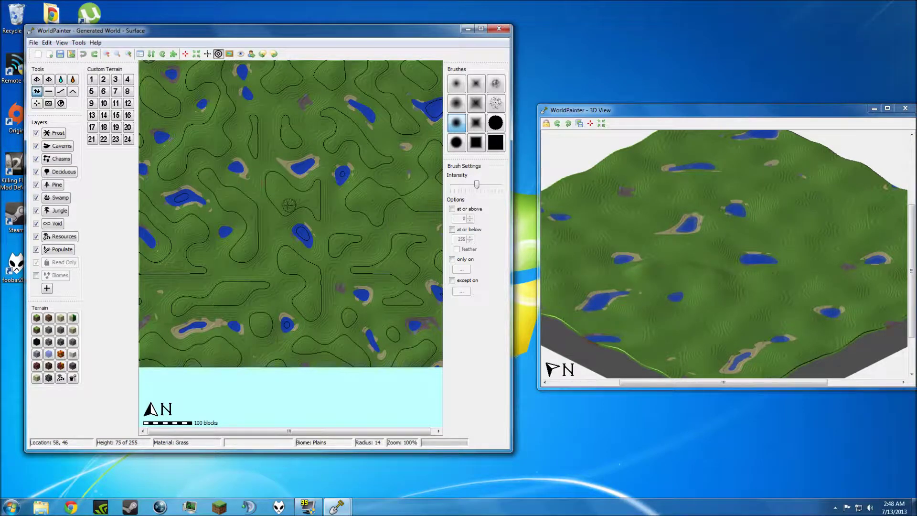
- With the Height tool at maximum intensity and radius 14, raise a winding ridge at the map's centre and a small peak north of it
{"action": "left_click", "coordinate": [37, 92]}
{"action": "scroll", "coordinate": [234, 188], "scroll_direction": "up", "scroll_amount": 2}
{"action": "scroll", "coordinate": [245, 221], "scroll_direction": "up", "scroll_amount": 5}
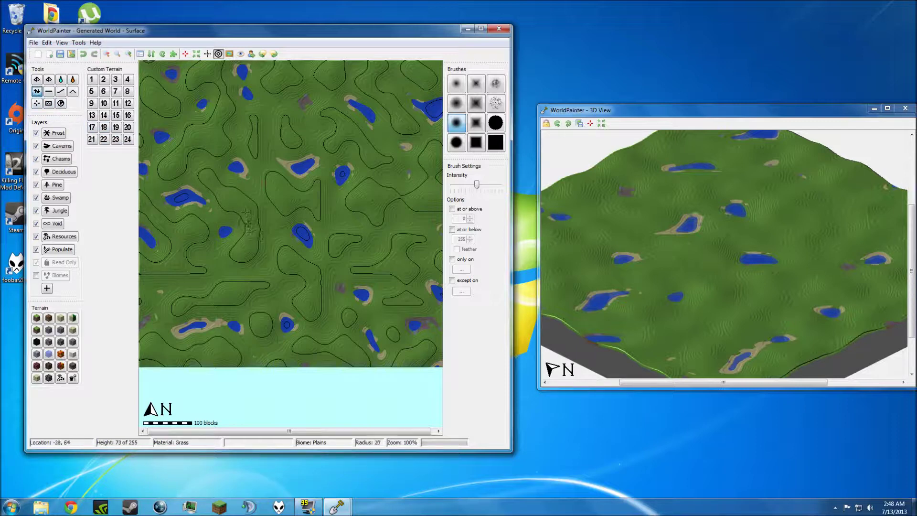
{"action": "scroll", "coordinate": [242, 212], "scroll_direction": "down", "scroll_amount": 5}
{"action": "scroll", "coordinate": [235, 206], "scroll_direction": "up", "scroll_amount": 3}
{"action": "left_click_drag", "start_coordinate": [476, 184], "coordinate": [509, 191]}
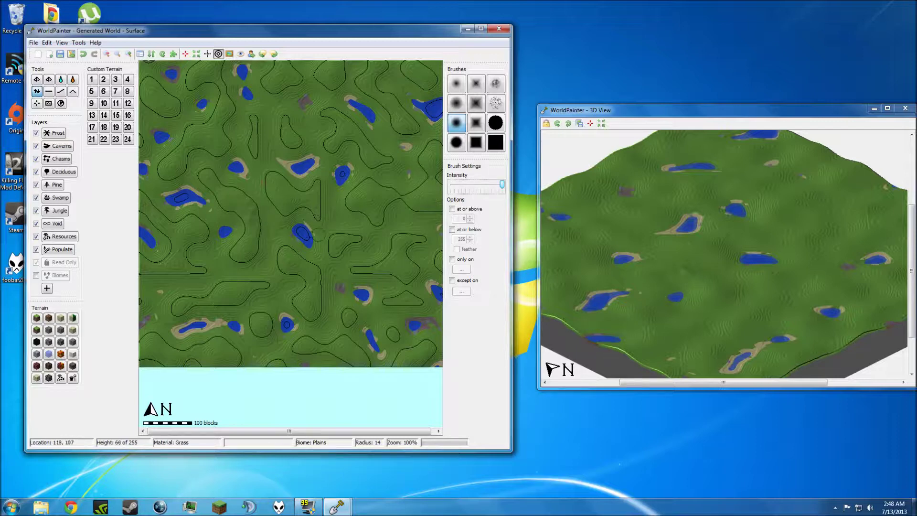
{"action": "left_click_drag", "start_coordinate": [272, 169], "coordinate": [255, 225]}
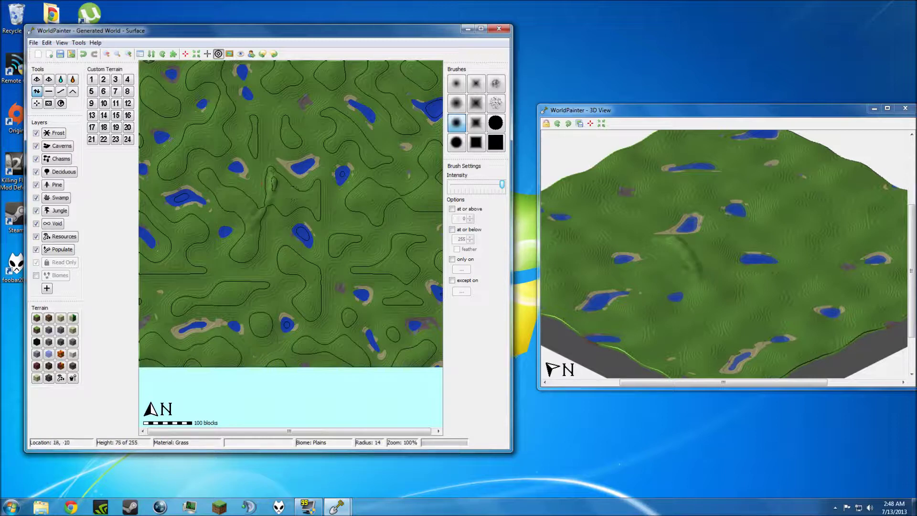
{"action": "mouse_move", "coordinate": [270, 193]}
{"action": "left_mouse_down"}
{"action": "mouse_move", "coordinate": [268, 172]}
{"action": "mouse_move", "coordinate": [253, 227]}
{"action": "left_mouse_up"}
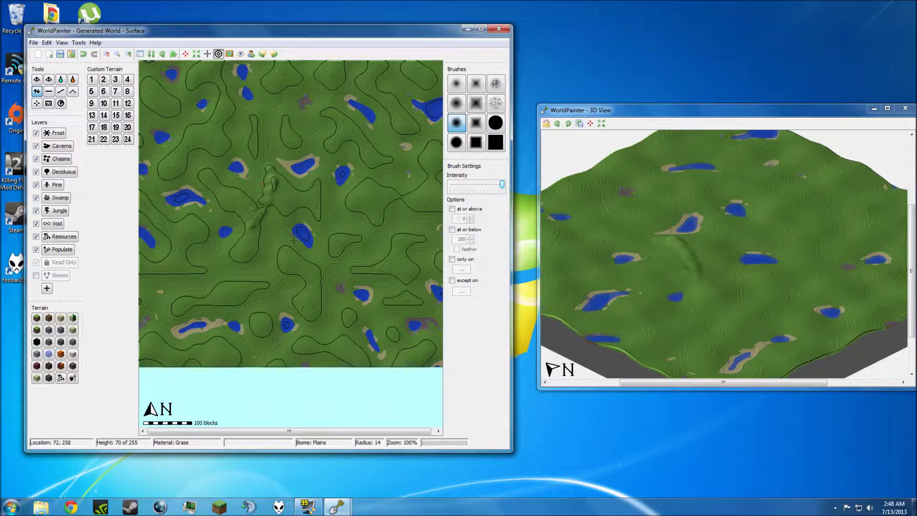
{"action": "left_click", "coordinate": [266, 138]}
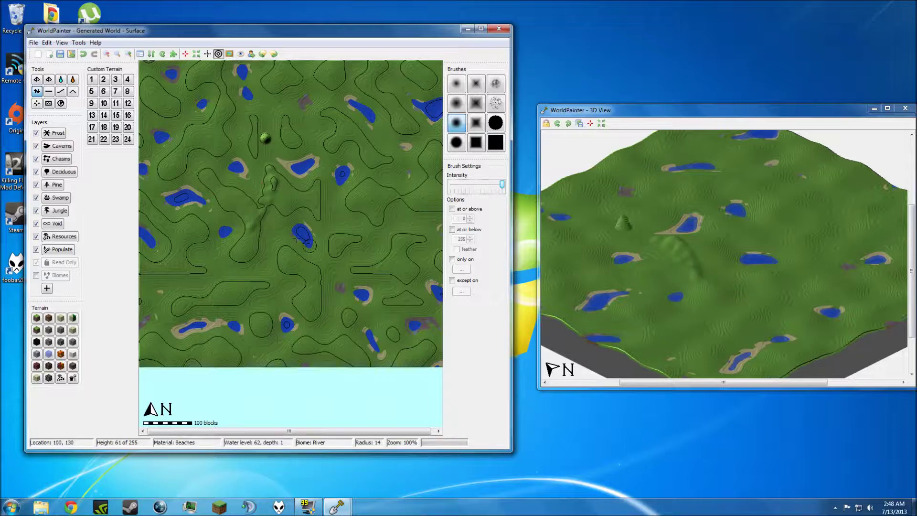
- Lower the brush intensity to near its minimum, raise the terrain slightly east of the centre, and set the brush radius to 12
{"action": "left_click_drag", "start_coordinate": [501, 184], "coordinate": [457, 184]}
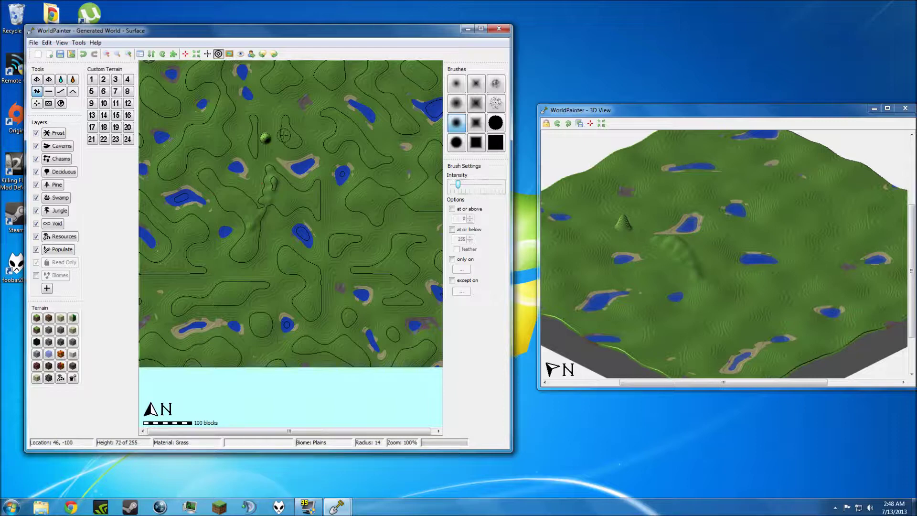
{"action": "left_click", "coordinate": [344, 242]}
{"action": "scroll", "coordinate": [289, 141], "scroll_direction": "down", "scroll_amount": 2}
{"action": "scroll", "coordinate": [279, 106], "scroll_direction": "up", "scroll_amount": 3}
- With the scattered noise brush and the Sponge tool, drain the pond south-east of the central ridge and the one north-east of it
{"action": "left_click", "coordinate": [473, 105]}
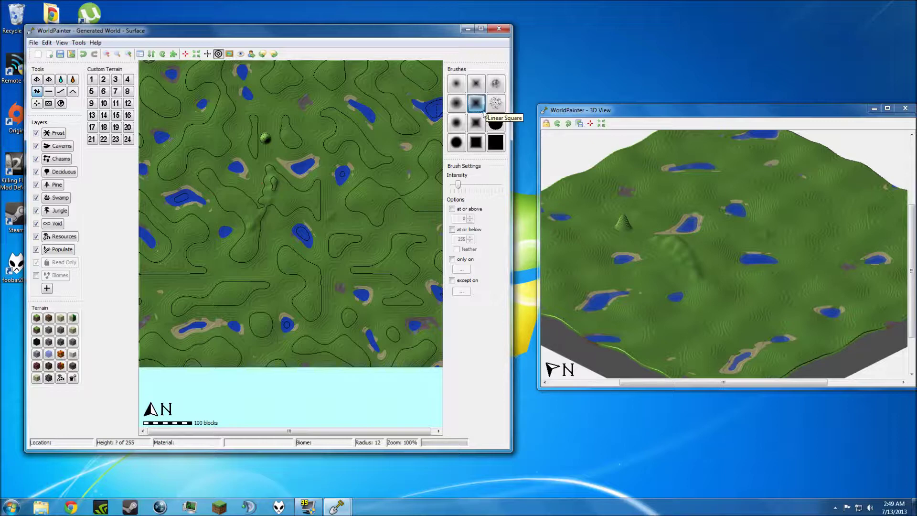
{"action": "left_click", "coordinate": [499, 105]}
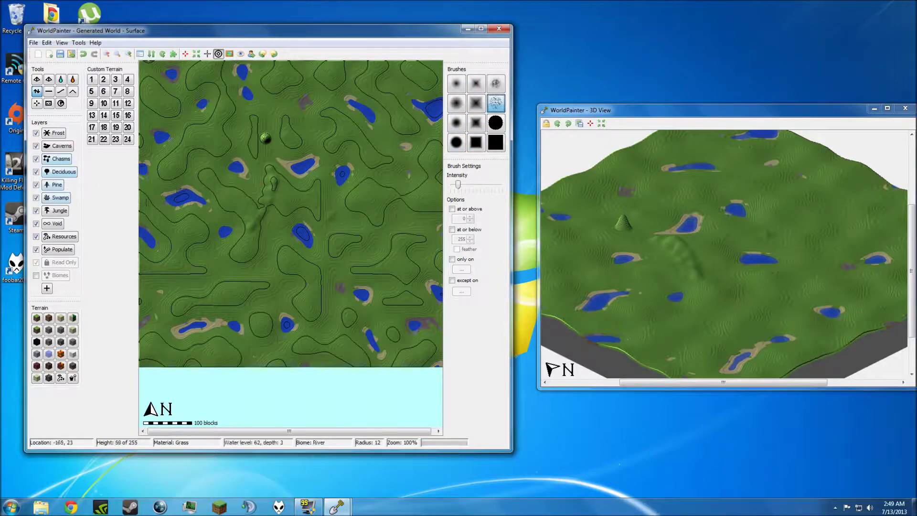
{"action": "left_click", "coordinate": [41, 105]}
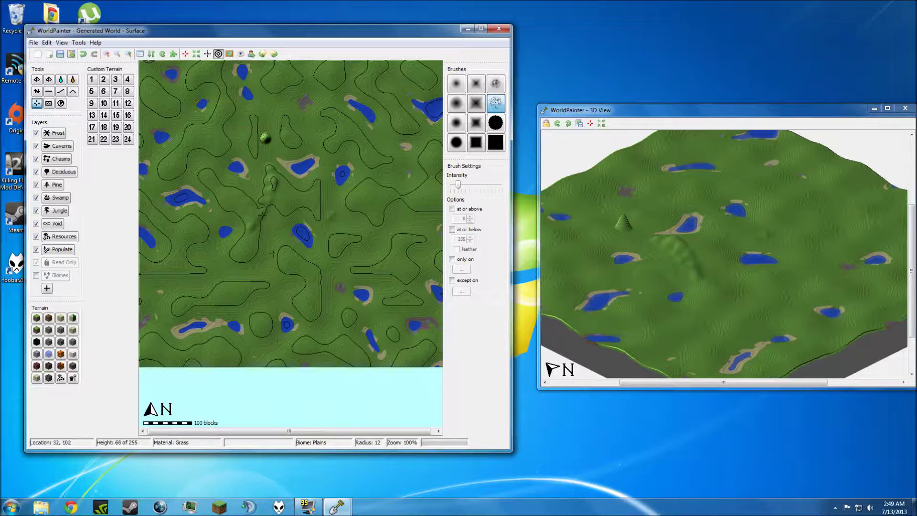
{"action": "left_click", "coordinate": [49, 104]}
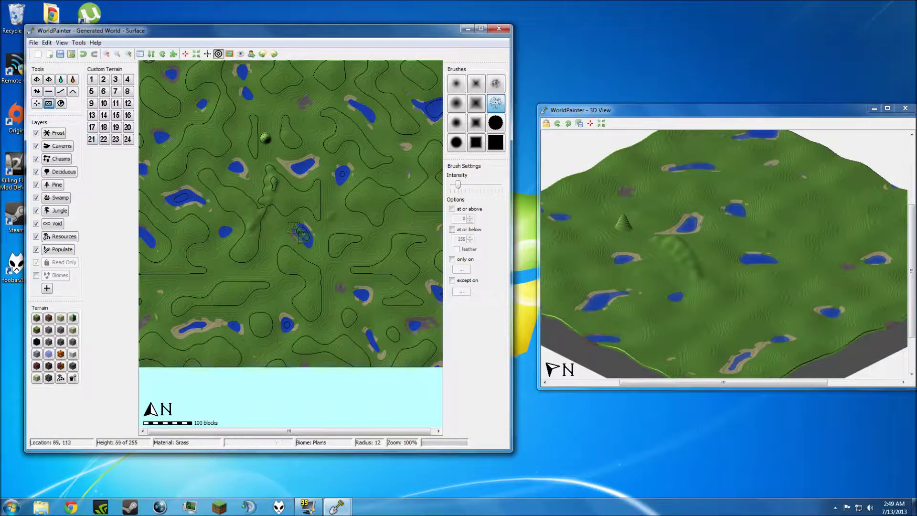
{"action": "mouse_move", "coordinate": [300, 237]}
{"action": "left_mouse_down"}
{"action": "mouse_move", "coordinate": [305, 228]}
{"action": "mouse_move", "coordinate": [312, 242]}
{"action": "left_mouse_up"}
{"action": "left_click_drag", "start_coordinate": [302, 173], "coordinate": [305, 171]}
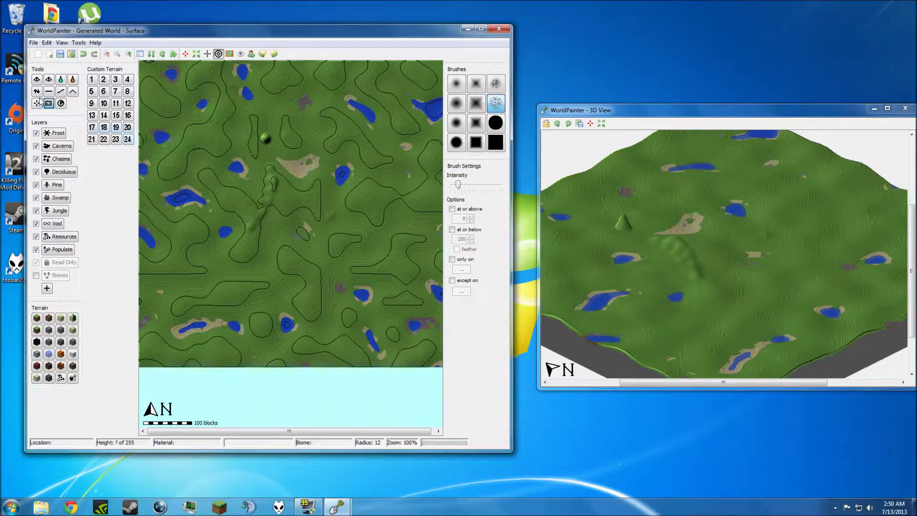
- With the Height tool and the solid round brush enlarged to radius 22, raise the terrain over the pond east of the sandy patch
{"action": "left_click", "coordinate": [36, 91]}
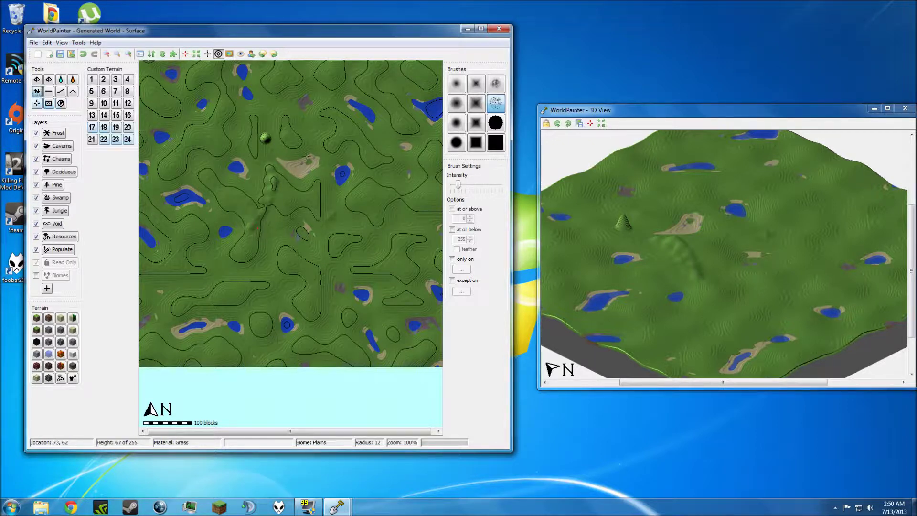
{"action": "left_click", "coordinate": [456, 142]}
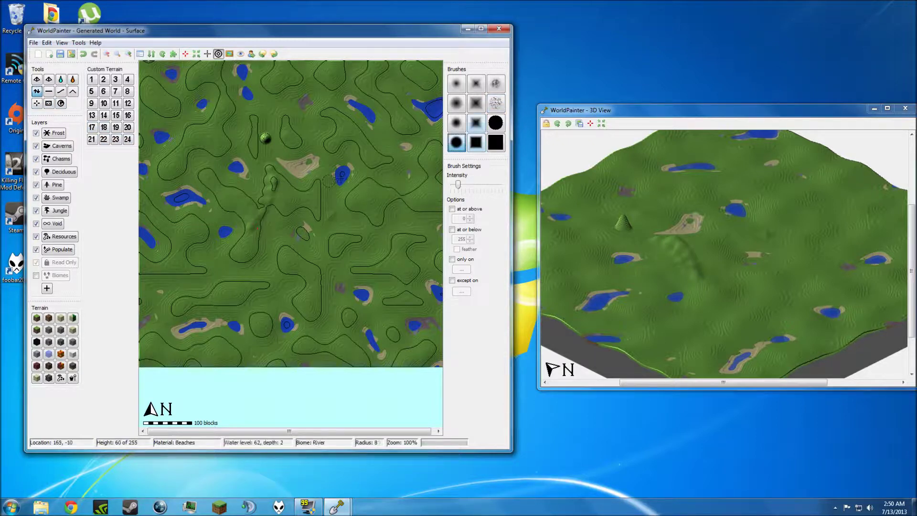
{"action": "scroll", "coordinate": [342, 175], "scroll_direction": "up", "scroll_amount": 4}
{"action": "left_click_drag", "start_coordinate": [341, 177], "coordinate": [343, 173]}
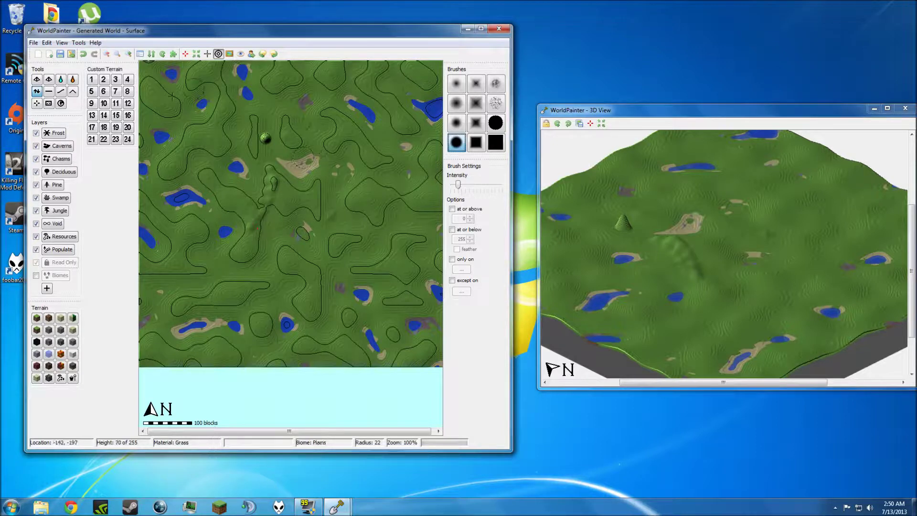
- Look over the Global Operations options for filling, removing or inverting terrain and layers, without running any of them
{"action": "left_click", "coordinate": [61, 103]}
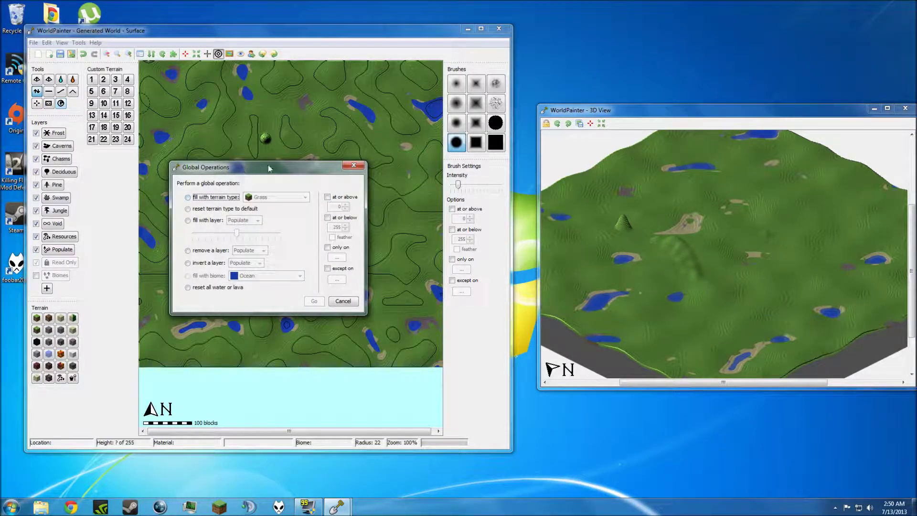
{"action": "left_click_drag", "start_coordinate": [267, 166], "coordinate": [352, 185]}
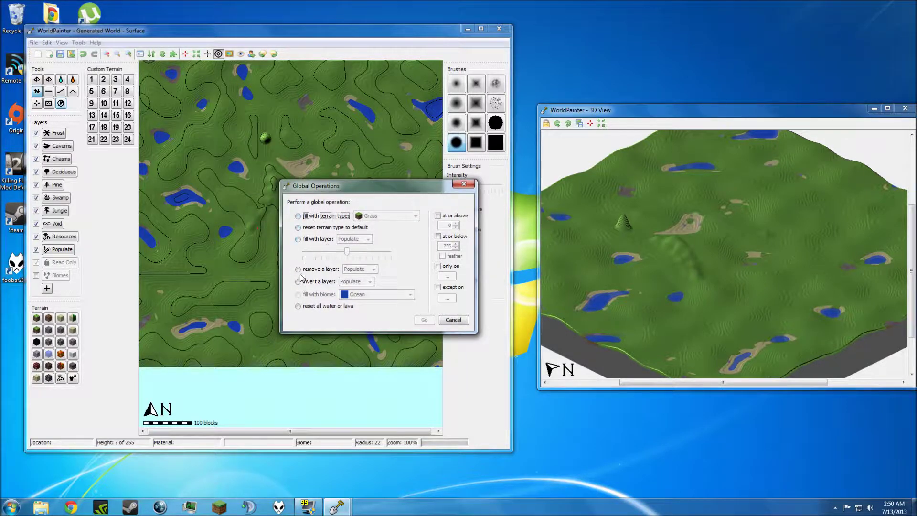
{"action": "left_click_drag", "start_coordinate": [349, 191], "coordinate": [220, 174]}
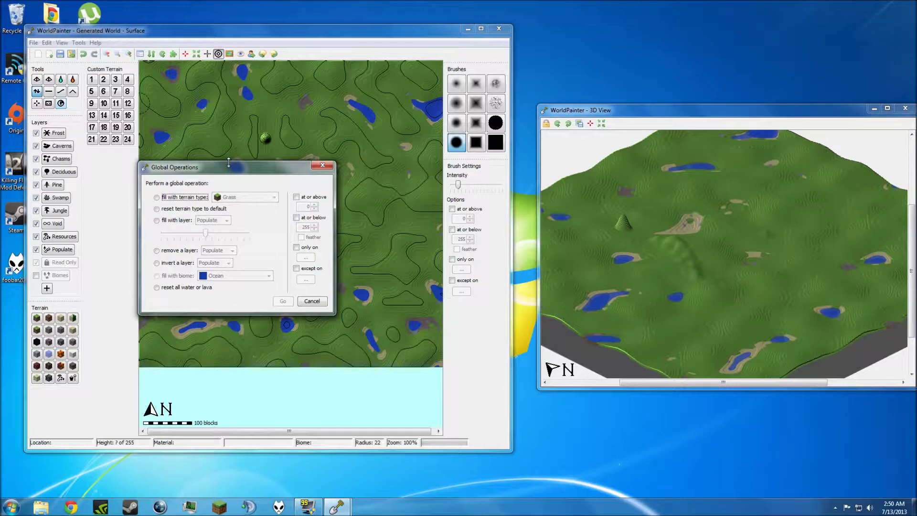
{"action": "left_click_drag", "start_coordinate": [303, 166], "coordinate": [369, 152]}
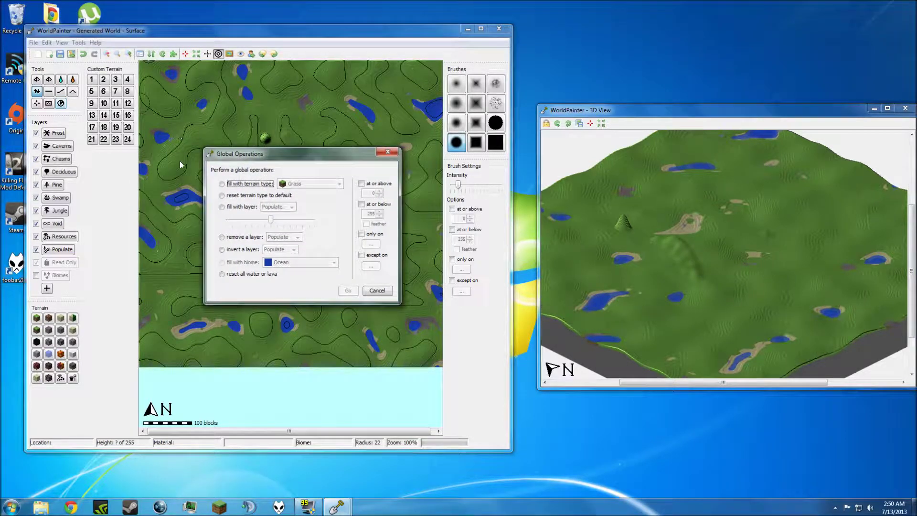
{"action": "left_click_drag", "start_coordinate": [284, 160], "coordinate": [311, 170]}
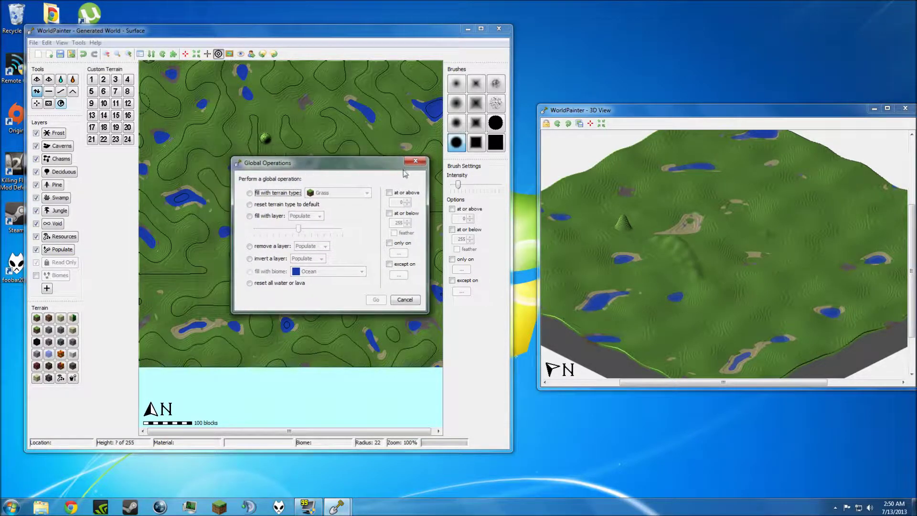
{"action": "left_click", "coordinate": [414, 161]}
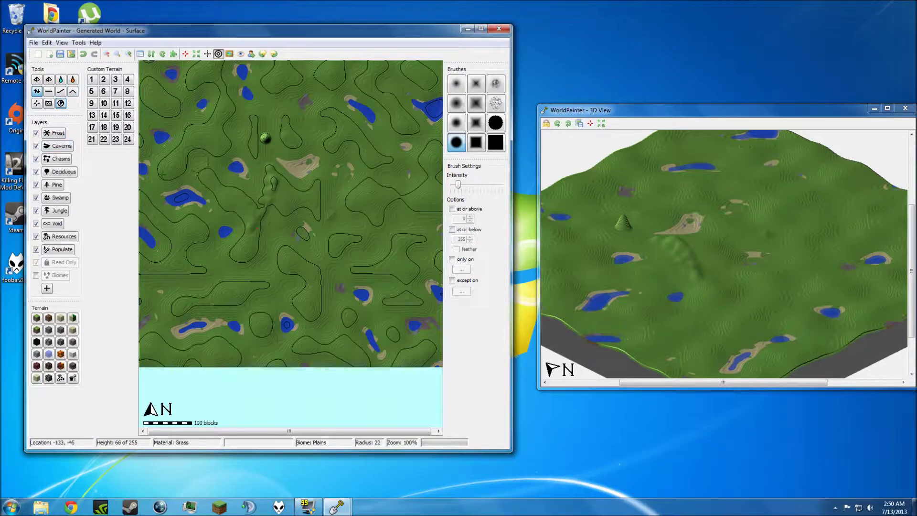
- Raise a large square sandstone pyramid out of the ground just east of the central ridge
{"action": "left_click", "coordinate": [36, 79]}
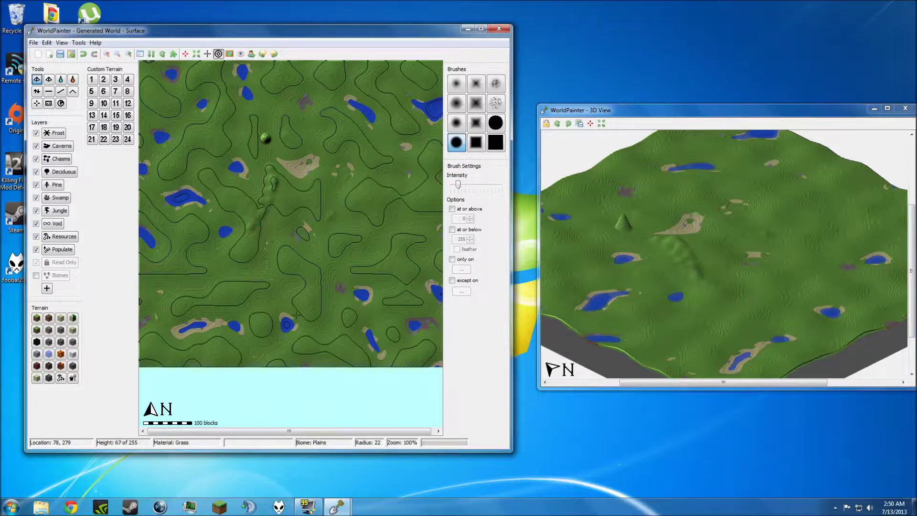
{"action": "left_click", "coordinate": [47, 80]}
{"action": "left_click_drag", "start_coordinate": [321, 197], "coordinate": [321, 197]}
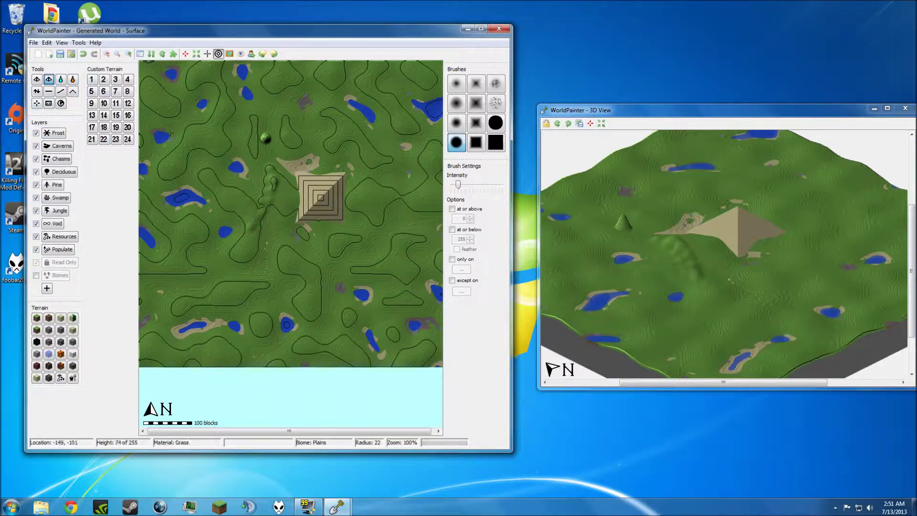
- Flood the western lake with water in repeated passes until it joins the neighbouring ponds, and undo the flood started at the pyramid
{"action": "left_click", "coordinate": [62, 80]}
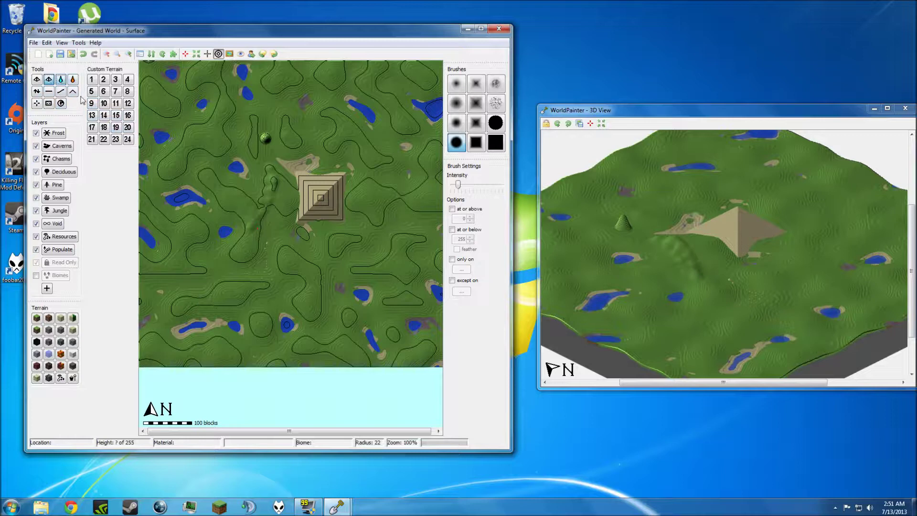
{"action": "left_click", "coordinate": [184, 198]}
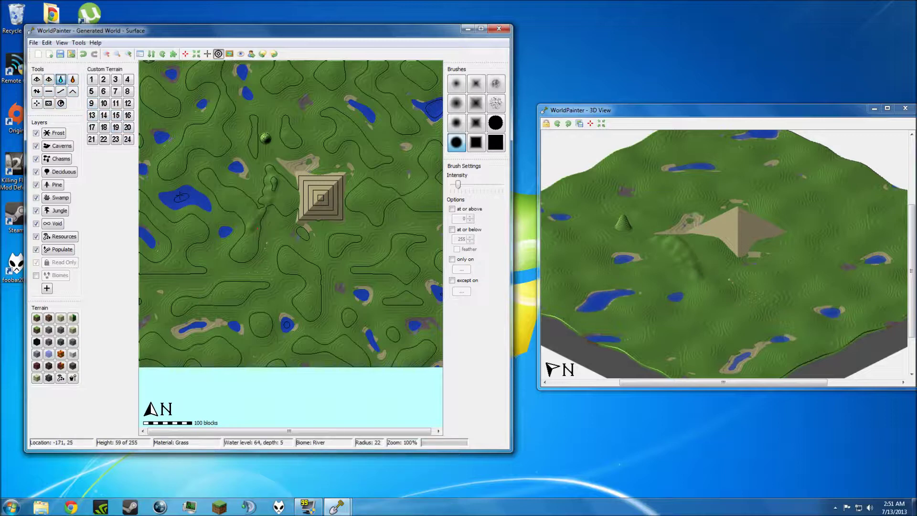
{"action": "left_click", "coordinate": [184, 199]}
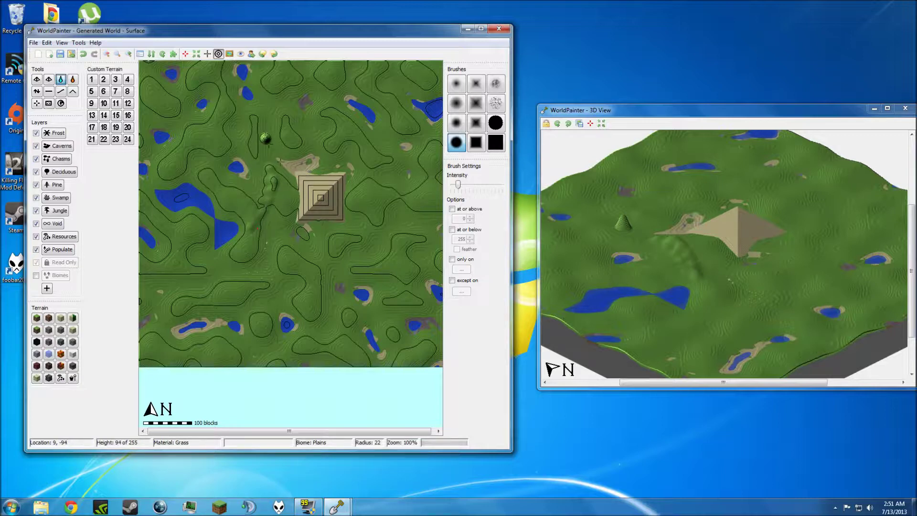
{"action": "left_click", "coordinate": [308, 215]}
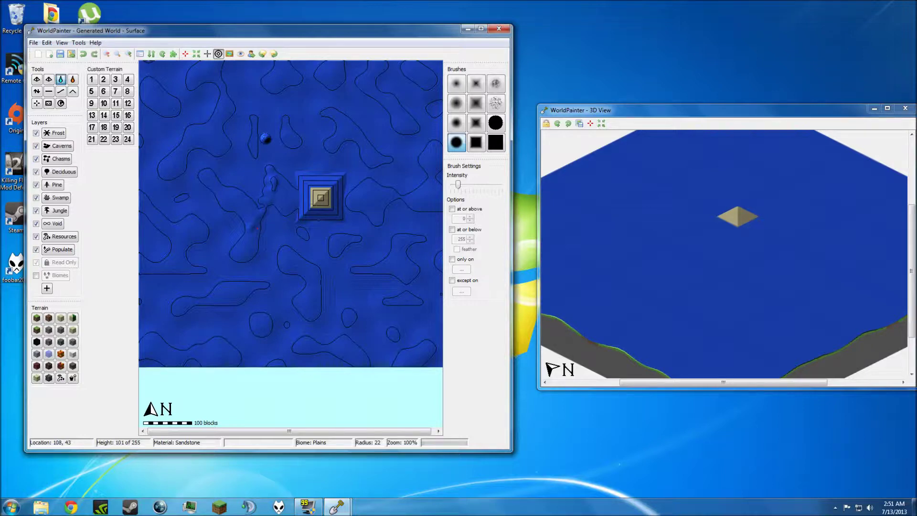
{"action": "key", "text": "ctrl+z"}
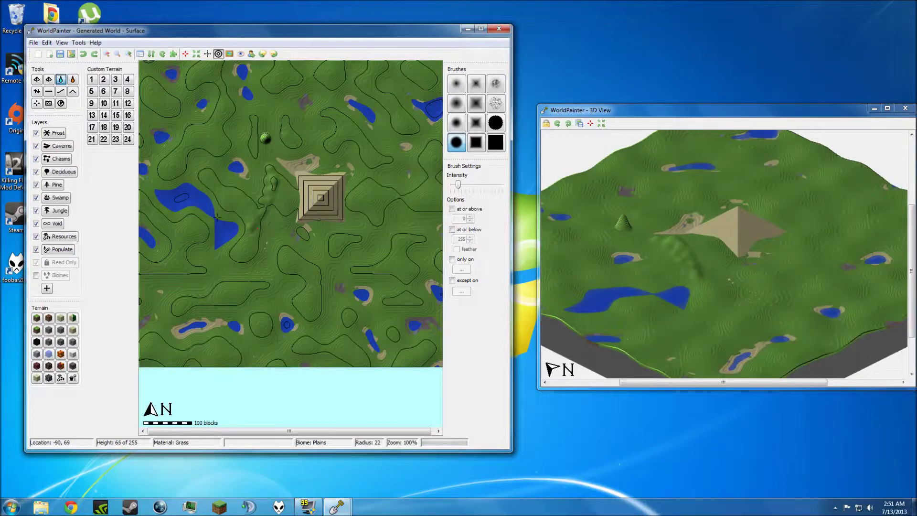
{"action": "left_click", "coordinate": [215, 250]}
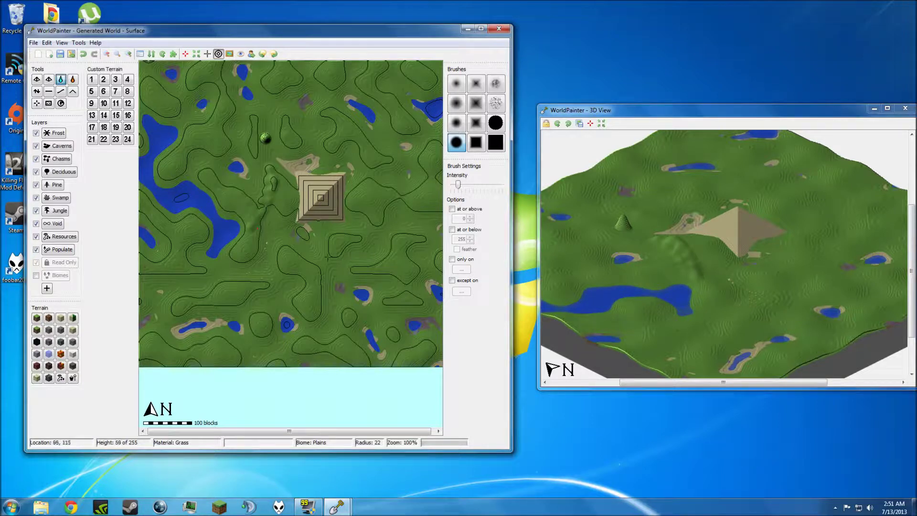
- Flood the lake in the map's north-east corner with additional layers of water, extending it to the north-west
{"action": "left_click", "coordinate": [411, 106]}
{"action": "left_click", "coordinate": [401, 87]}
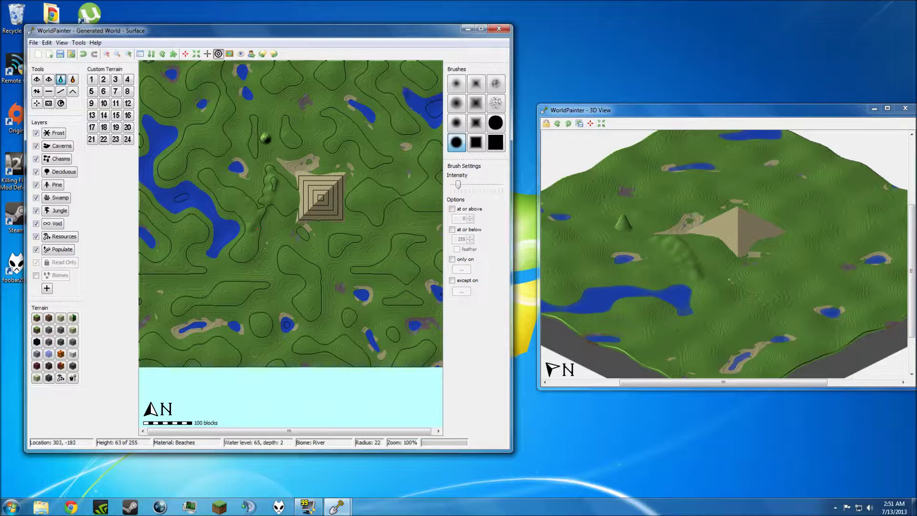
{"action": "left_click", "coordinate": [394, 84]}
{"action": "left_click", "coordinate": [389, 82]}
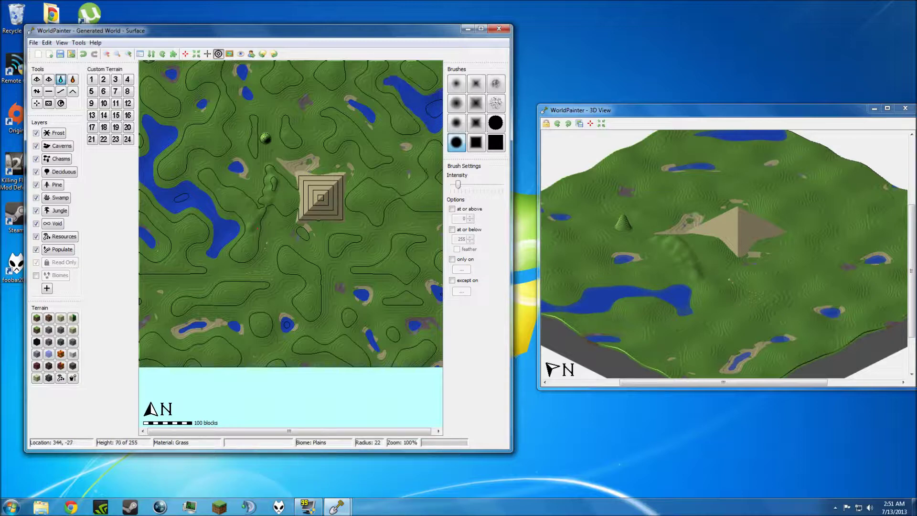
- Flood with lava the pond at the northern edge, the drained one below the pyramid and the one in the south-east
{"action": "left_click", "coordinate": [72, 81]}
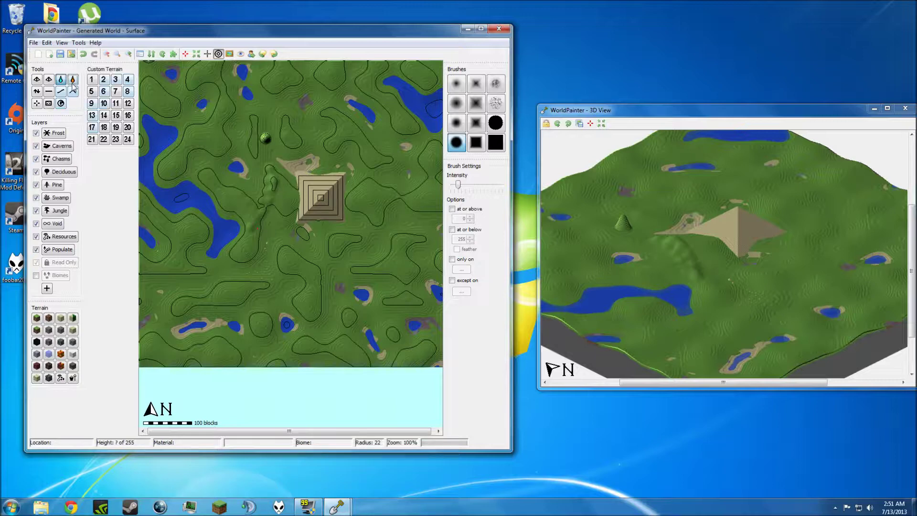
{"action": "left_click", "coordinate": [252, 102]}
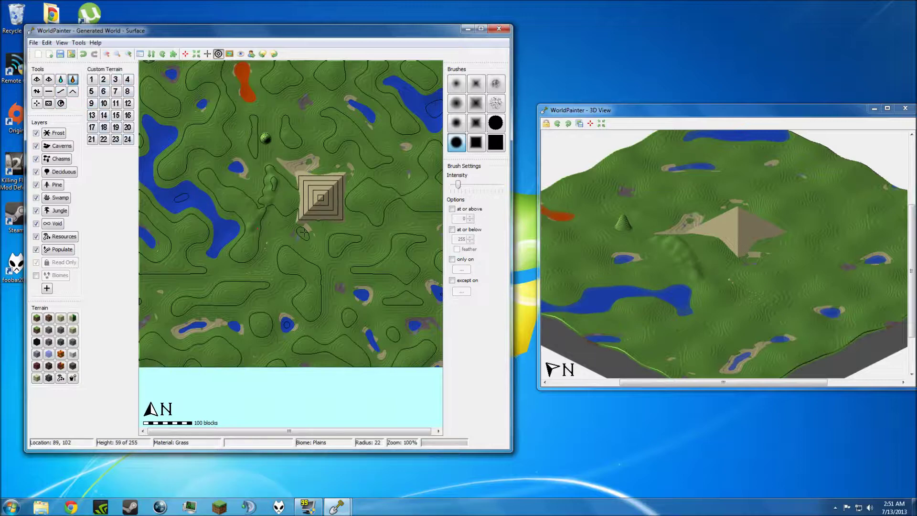
{"action": "left_click", "coordinate": [357, 294]}
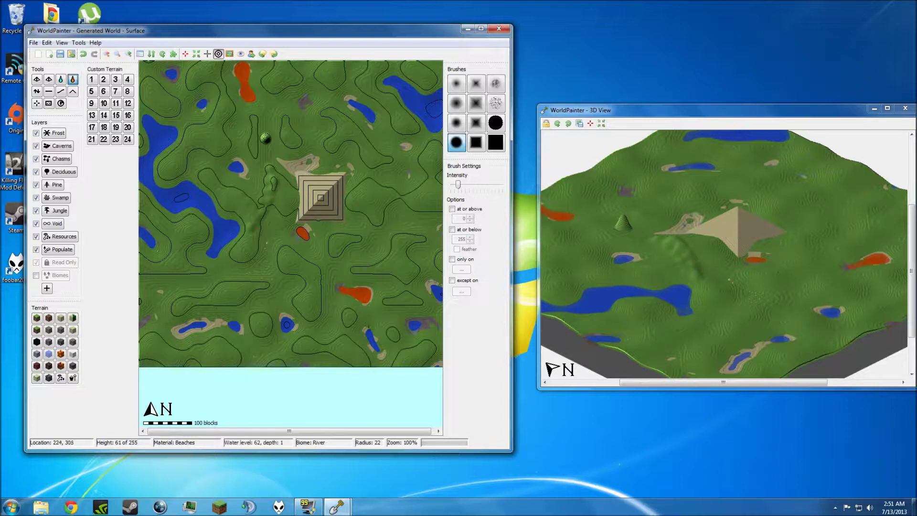
- Using the Flatten tool with the brush radius reduced to 15, level the central ridge, the pyramid's tip and the small northern peak
{"action": "left_click", "coordinate": [59, 93]}
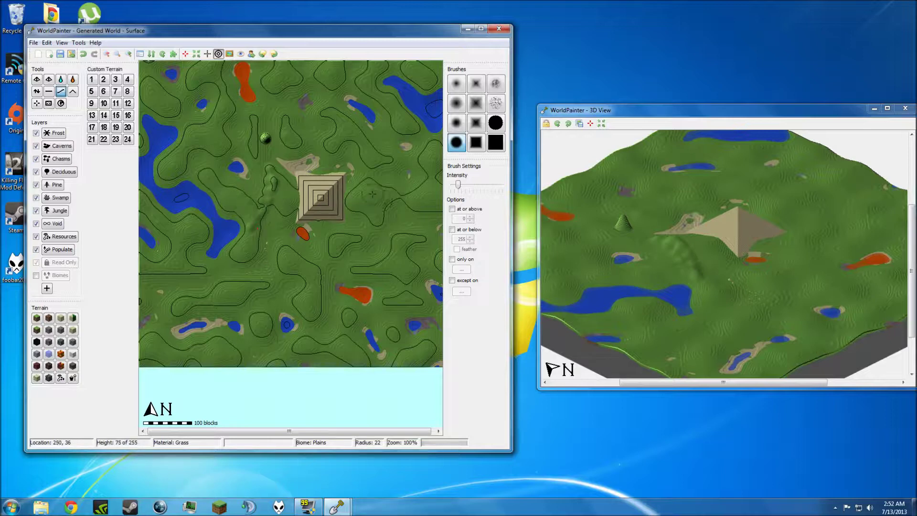
{"action": "left_click", "coordinate": [48, 91]}
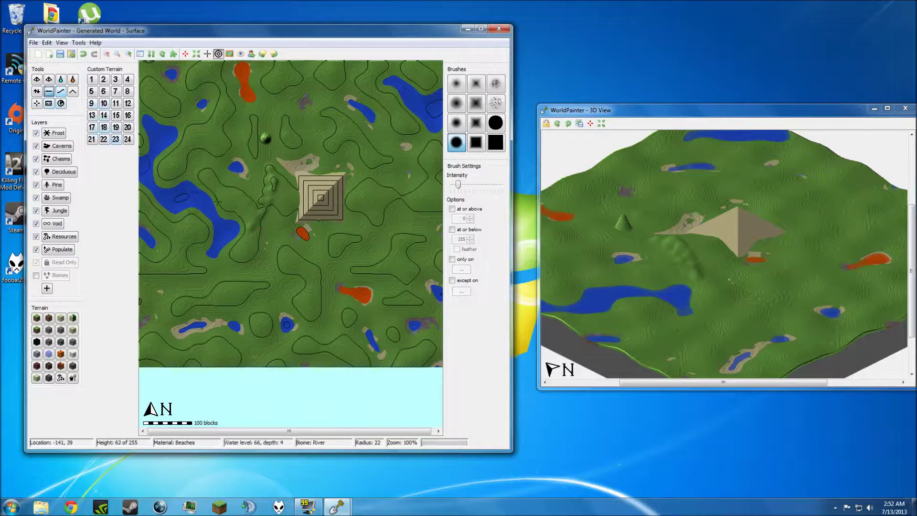
{"action": "mouse_move", "coordinate": [267, 205]}
{"action": "left_mouse_down"}
{"action": "mouse_move", "coordinate": [270, 171]}
{"action": "mouse_move", "coordinate": [268, 199]}
{"action": "mouse_move", "coordinate": [270, 175]}
{"action": "mouse_move", "coordinate": [266, 187]}
{"action": "mouse_move", "coordinate": [276, 183]}
{"action": "mouse_move", "coordinate": [283, 197]}
{"action": "left_mouse_up"}
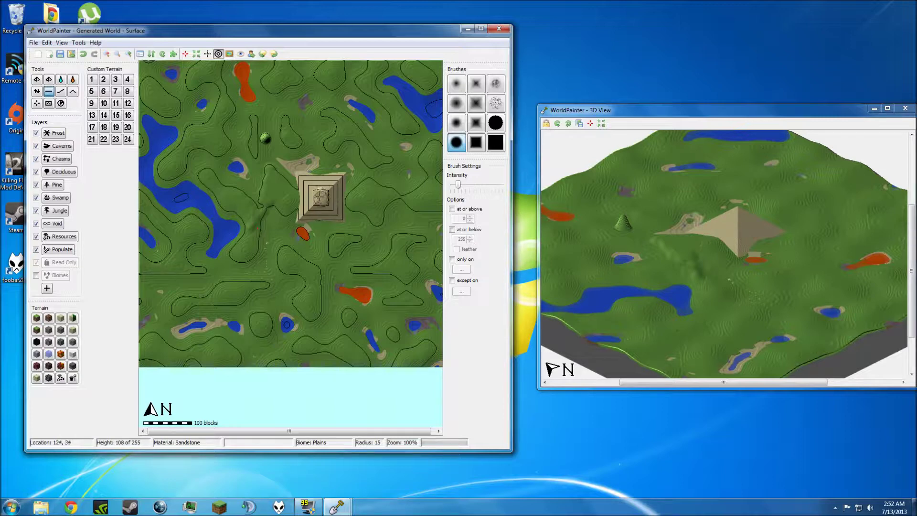
{"action": "left_click_drag", "start_coordinate": [321, 196], "coordinate": [319, 197]}
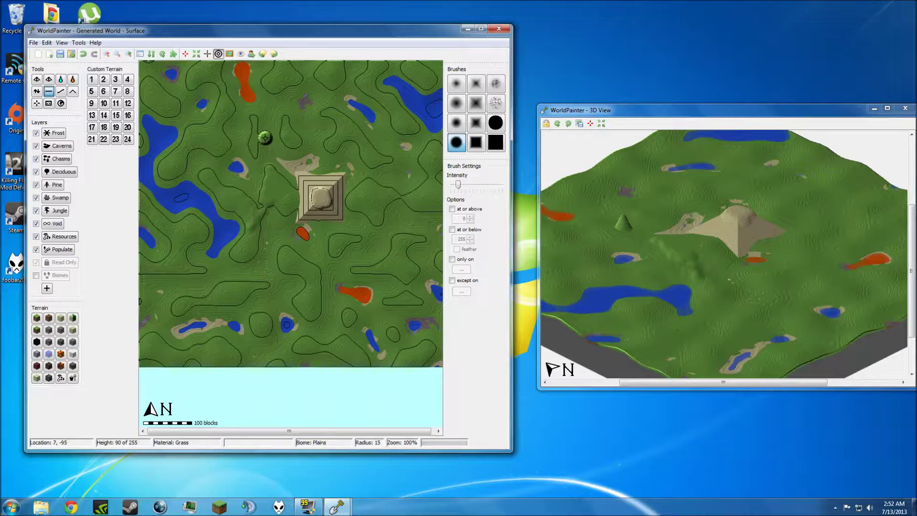
{"action": "left_click", "coordinate": [265, 137]}
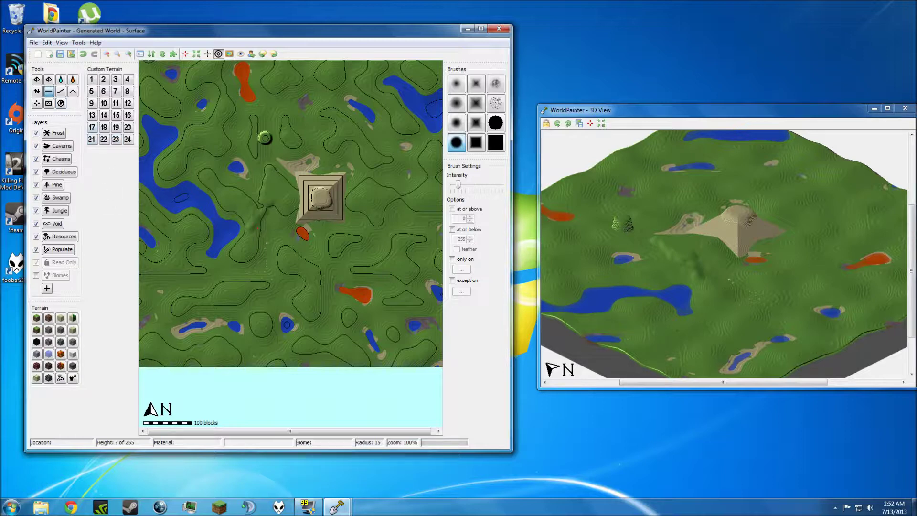
- Paint the Caverns layer in a curved band east of the pyramid and the Chasms layer in a diagonal radius 8 stroke in the south-west
{"action": "left_click", "coordinate": [56, 148]}
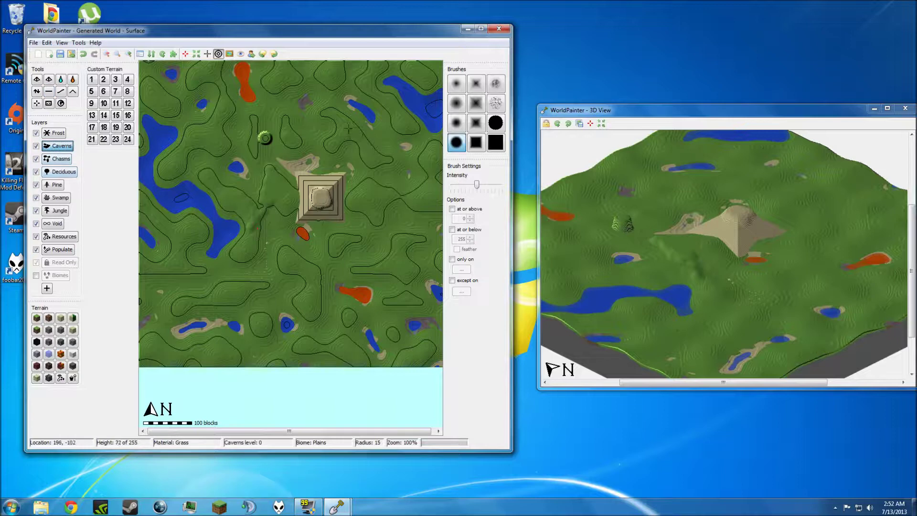
{"action": "mouse_move", "coordinate": [382, 147]}
{"action": "left_mouse_down"}
{"action": "mouse_move", "coordinate": [399, 210]}
{"action": "mouse_move", "coordinate": [397, 179]}
{"action": "mouse_move", "coordinate": [342, 120]}
{"action": "mouse_move", "coordinate": [386, 158]}
{"action": "mouse_move", "coordinate": [356, 337]}
{"action": "left_mouse_up"}
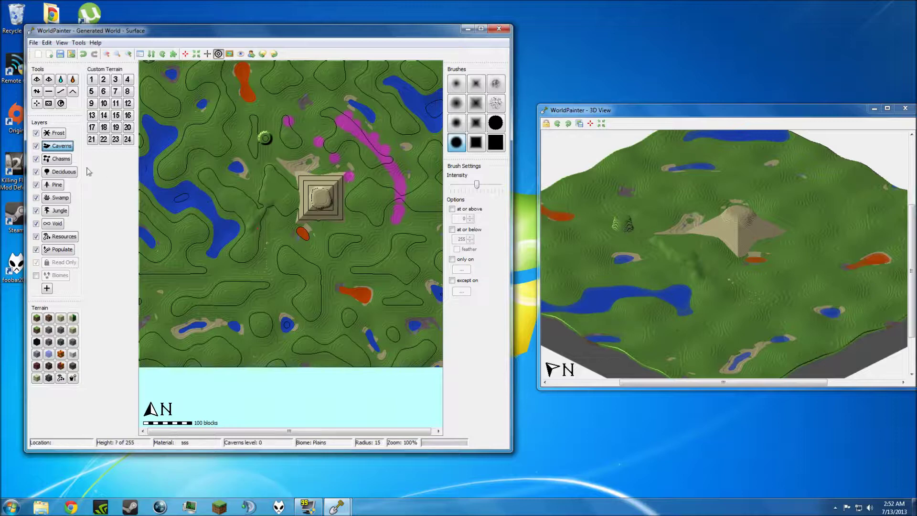
{"action": "left_click", "coordinate": [58, 160]}
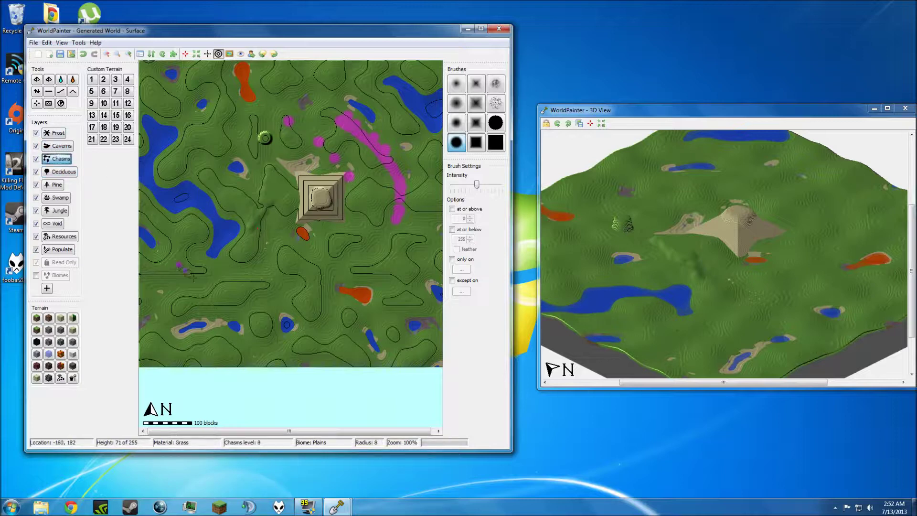
{"action": "left_click_drag", "start_coordinate": [192, 276], "coordinate": [218, 295]}
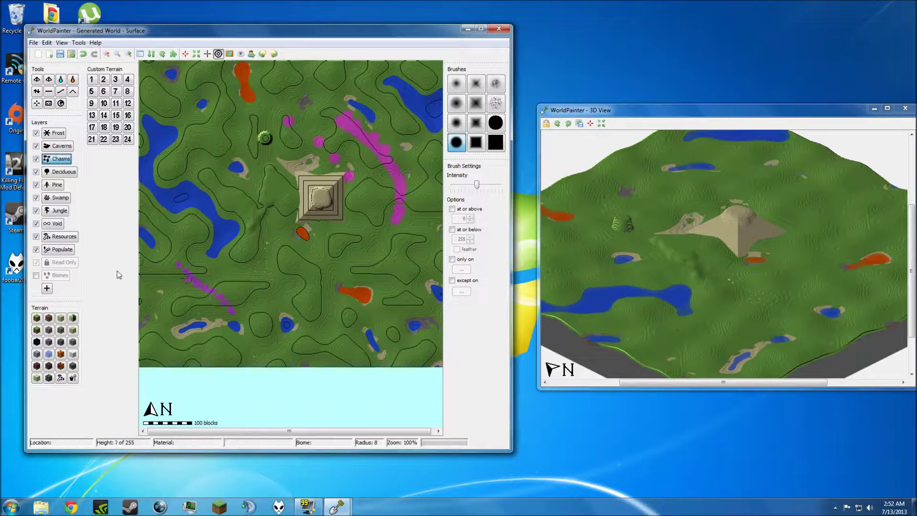
- Paint the Frost layer over the ground around the small southern pond with the brush radius increased to 40
{"action": "left_click", "coordinate": [55, 134]}
{"action": "scroll", "coordinate": [244, 237], "scroll_direction": "up", "scroll_amount": 5}
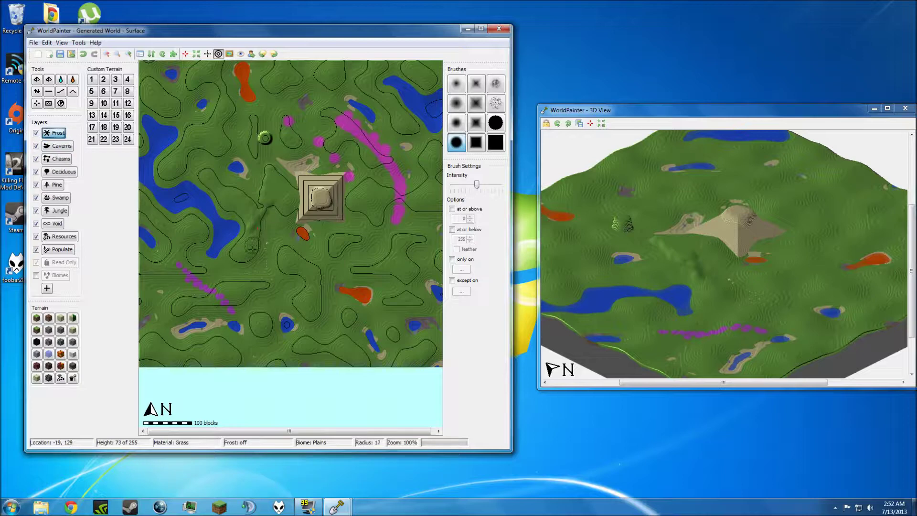
{"action": "scroll", "coordinate": [316, 273], "scroll_direction": "up", "scroll_amount": 3}
{"action": "scroll", "coordinate": [356, 259], "scroll_direction": "down", "scroll_amount": 3}
{"action": "mouse_move", "coordinate": [280, 281]}
{"action": "left_mouse_down"}
{"action": "mouse_move", "coordinate": [318, 338]}
{"action": "mouse_move", "coordinate": [290, 297]}
{"action": "mouse_move", "coordinate": [291, 318]}
{"action": "mouse_move", "coordinate": [276, 298]}
{"action": "mouse_move", "coordinate": [304, 344]}
{"action": "mouse_move", "coordinate": [273, 334]}
{"action": "mouse_move", "coordinate": [287, 302]}
{"action": "mouse_move", "coordinate": [313, 338]}
{"action": "left_mouse_up"}
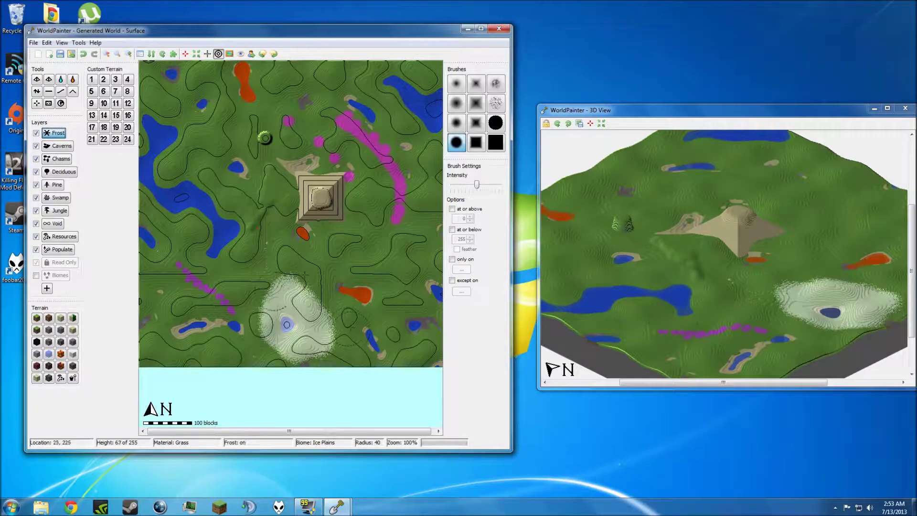
{"action": "mouse_move", "coordinate": [310, 319]}
{"action": "left_mouse_down"}
{"action": "mouse_move", "coordinate": [275, 310]}
{"action": "mouse_move", "coordinate": [301, 340]}
{"action": "left_mouse_up"}
- Paint the Resources layer in a radius 16 patch between the north-western lake and the small green peak
{"action": "left_click", "coordinate": [64, 236]}
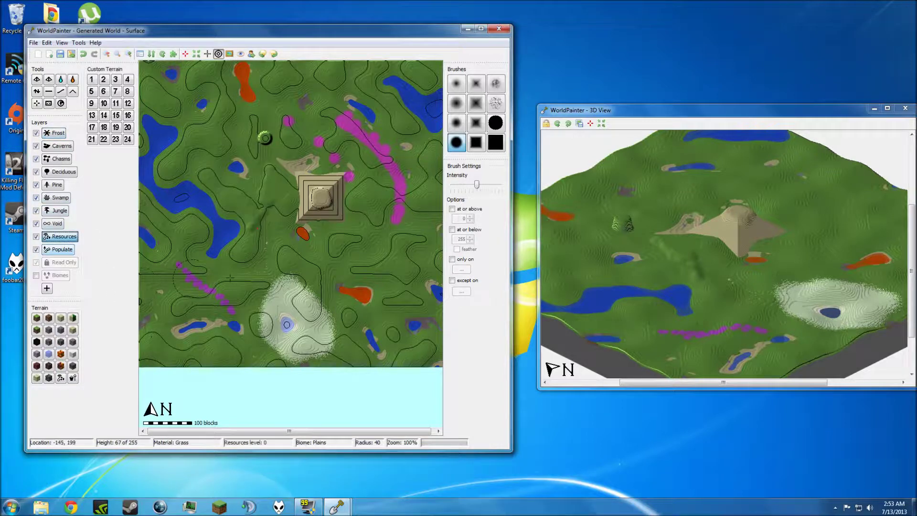
{"action": "mouse_move", "coordinate": [202, 136]}
{"action": "left_mouse_down"}
{"action": "mouse_move", "coordinate": [228, 113]}
{"action": "mouse_move", "coordinate": [203, 140]}
{"action": "mouse_move", "coordinate": [213, 128]}
{"action": "left_mouse_up"}
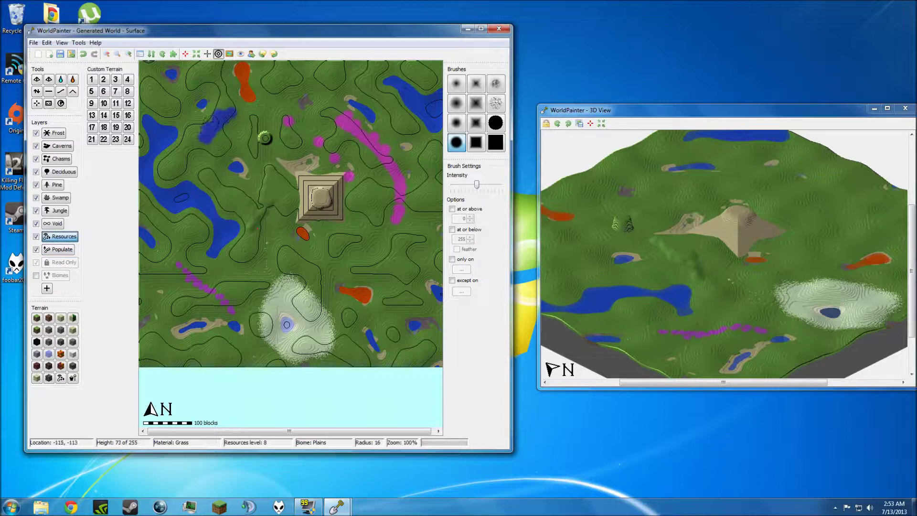
{"action": "left_click_drag", "start_coordinate": [229, 113], "coordinate": [215, 114]}
{"action": "left_click_drag", "start_coordinate": [213, 124], "coordinate": [220, 137]}
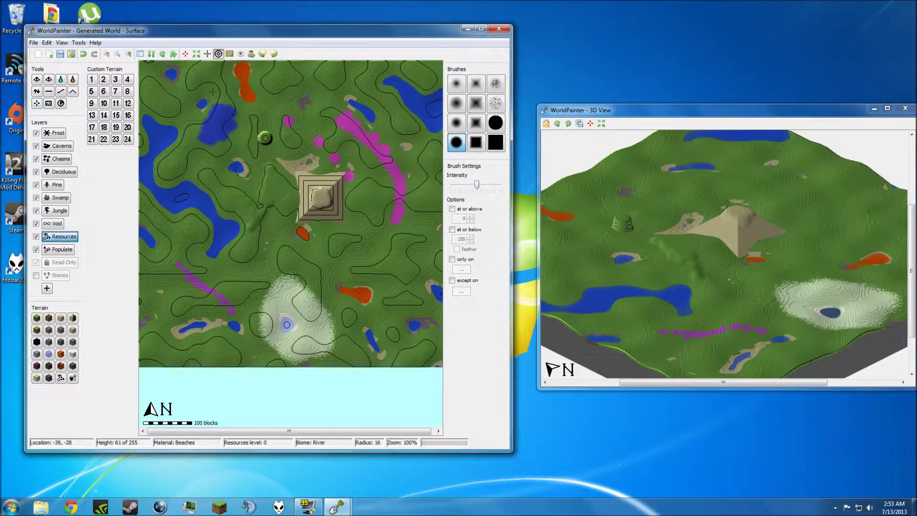
- Paint the Deciduous layer over the area north-east of the south-eastern lava pond with a brush radius of 33
{"action": "left_click", "coordinate": [62, 173]}
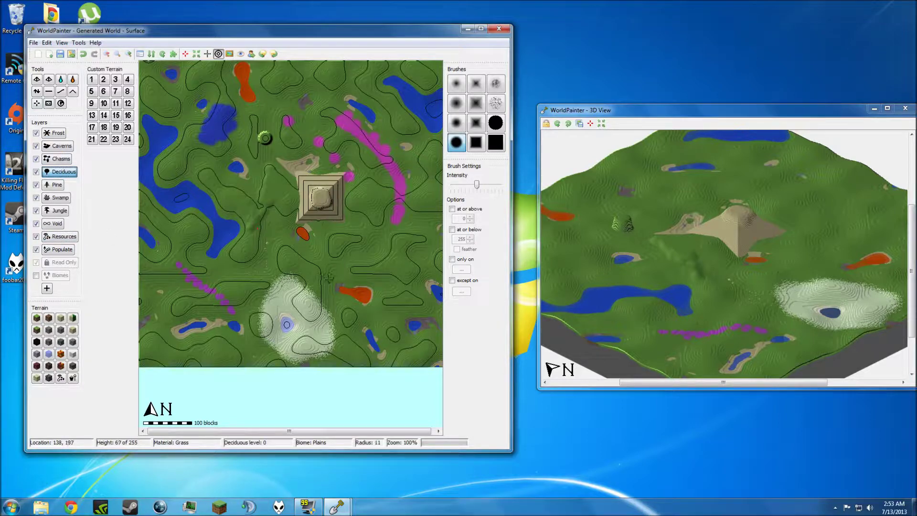
{"action": "scroll", "coordinate": [361, 265], "scroll_direction": "down", "scroll_amount": 20}
{"action": "mouse_move", "coordinate": [364, 257]}
{"action": "left_mouse_down"}
{"action": "mouse_move", "coordinate": [394, 259]}
{"action": "mouse_move", "coordinate": [373, 255]}
{"action": "left_mouse_up"}
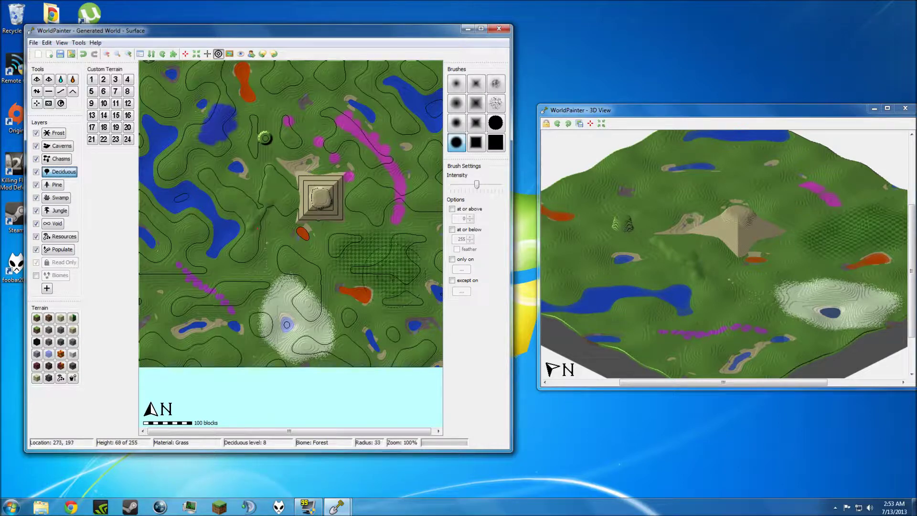
- Paint the Void layer in a short radius 10 stroke west of the diagonal Chasms band in the south-west
{"action": "scroll", "coordinate": [406, 286], "scroll_direction": "down", "scroll_amount": 2}
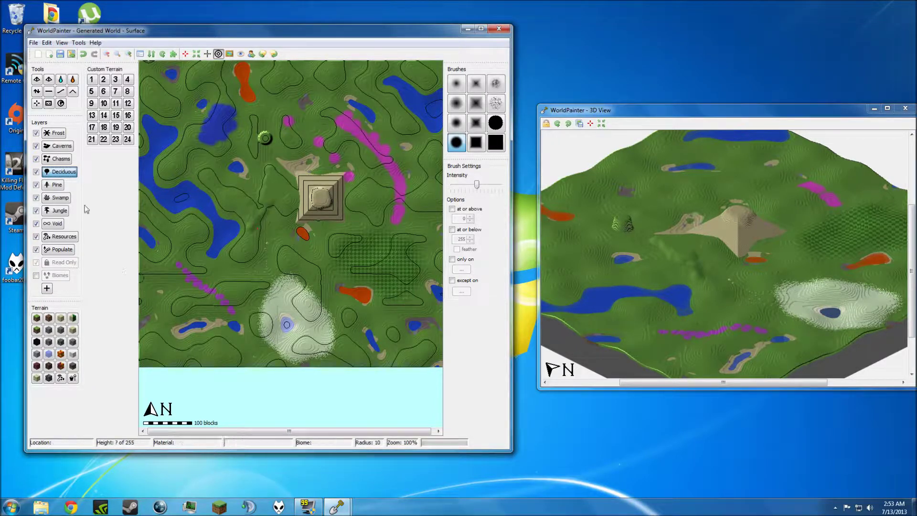
{"action": "left_click", "coordinate": [61, 199]}
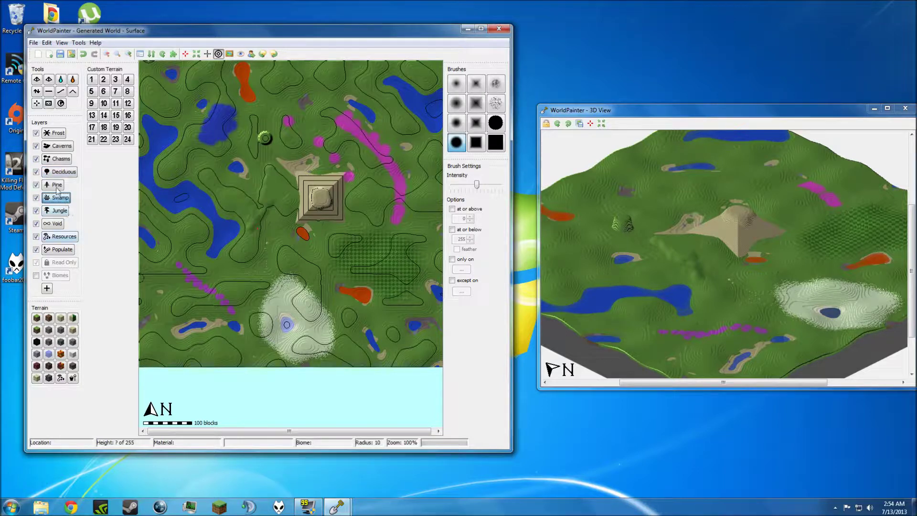
{"action": "left_click", "coordinate": [62, 172]}
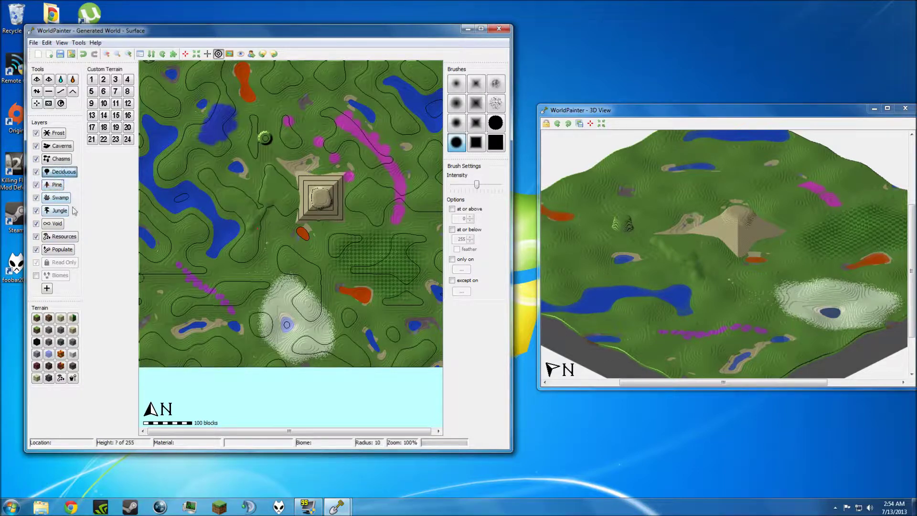
{"action": "left_click", "coordinate": [55, 224]}
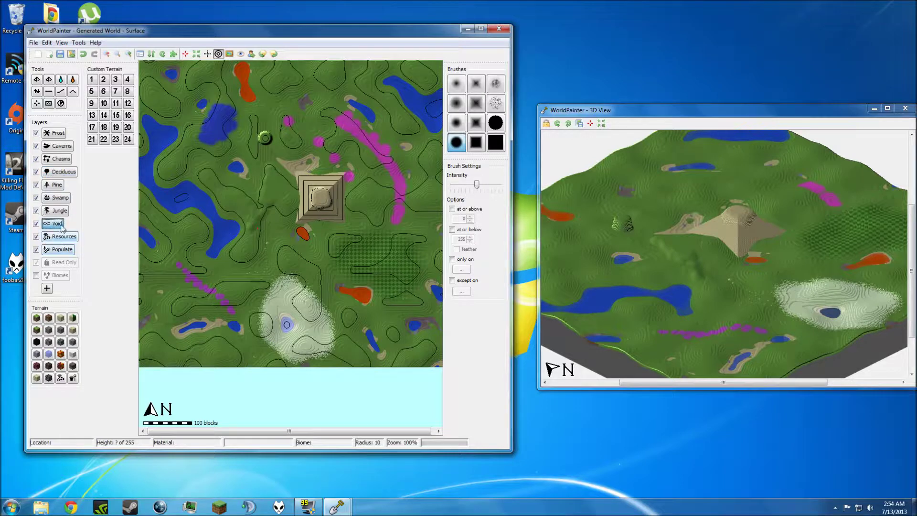
{"action": "left_click_drag", "start_coordinate": [171, 282], "coordinate": [180, 305]}
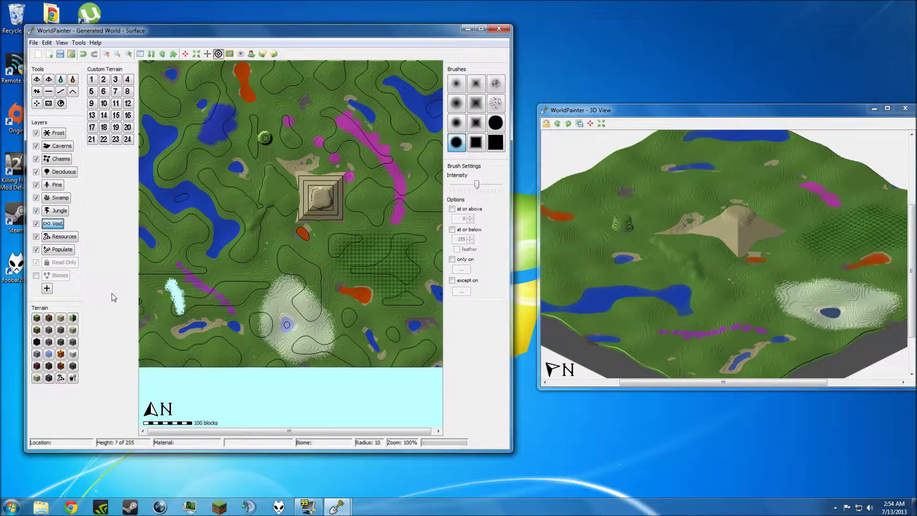
- Paint the Populate layer over a patch between the diagonal Chasms band and the Frost area
{"action": "left_click", "coordinate": [70, 252]}
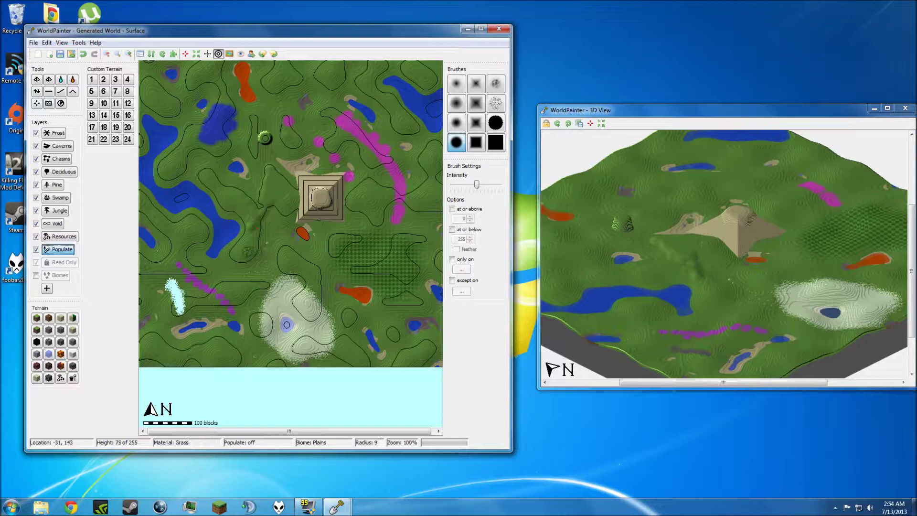
{"action": "left_click_drag", "start_coordinate": [247, 252], "coordinate": [238, 285]}
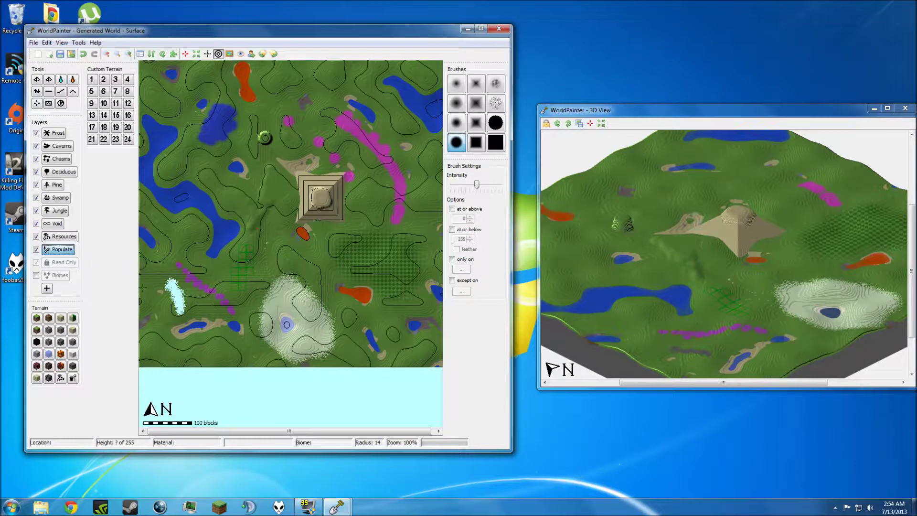
{"action": "mouse_move", "coordinate": [241, 256]}
{"action": "left_mouse_down"}
{"action": "mouse_move", "coordinate": [231, 284]}
{"action": "mouse_move", "coordinate": [246, 282]}
{"action": "mouse_move", "coordinate": [233, 292]}
{"action": "left_mouse_up"}
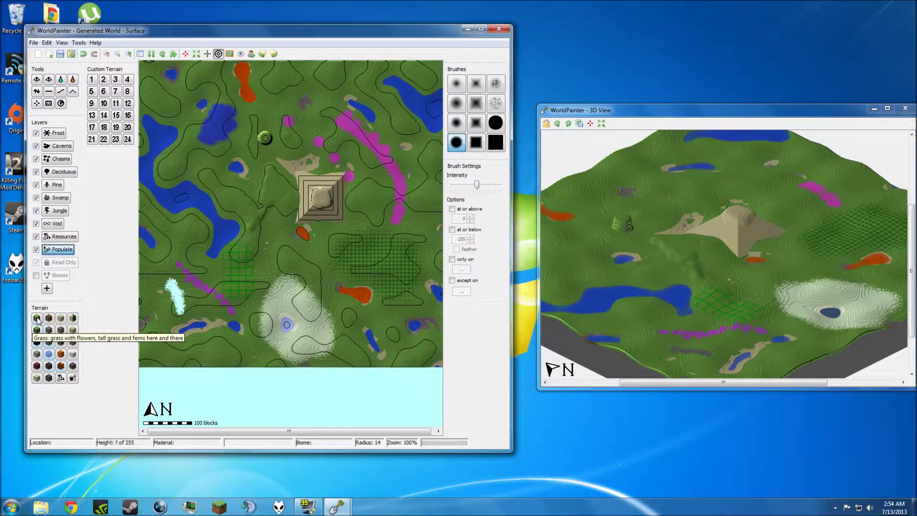
- Paint bare sand on the northern edge, raising the brush intensity to maximum, and a Mossy Cobblestone patch west of it, both with radius 17
{"action": "left_click", "coordinate": [60, 318]}
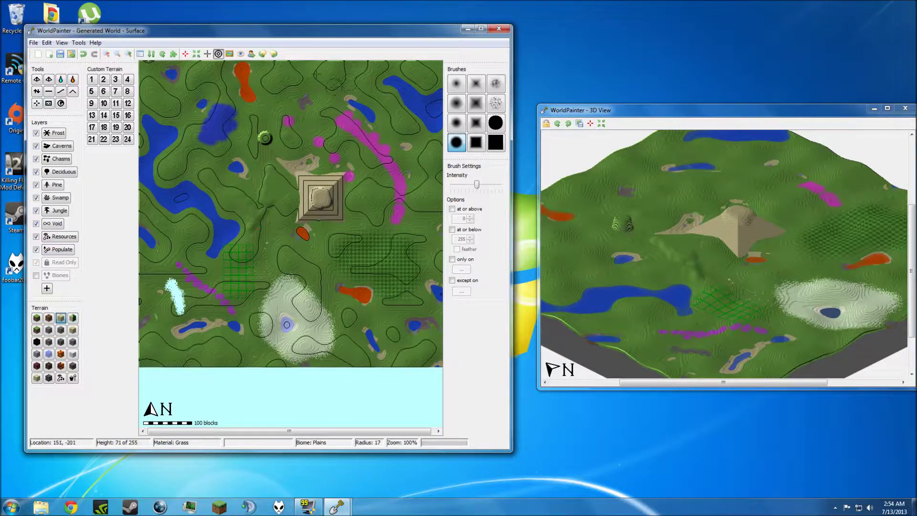
{"action": "left_click_drag", "start_coordinate": [333, 72], "coordinate": [331, 78]}
{"action": "left_click_drag", "start_coordinate": [478, 184], "coordinate": [512, 189]}
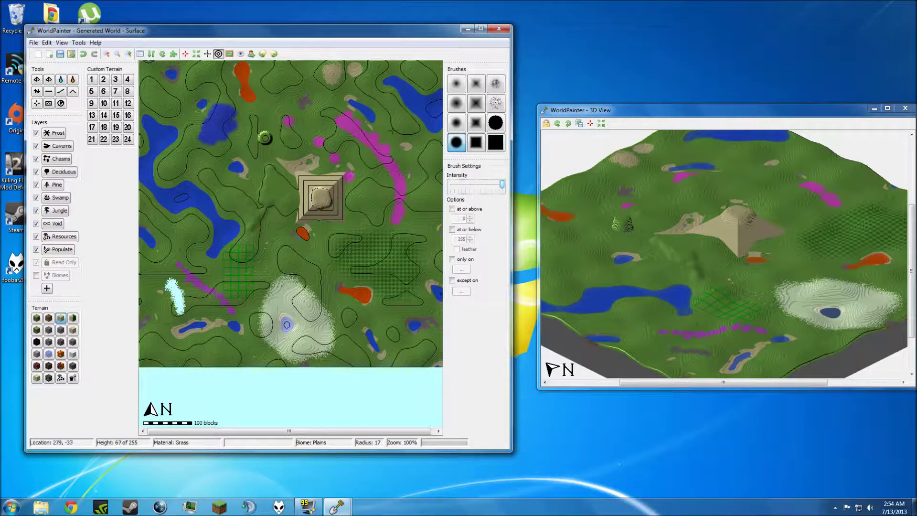
{"action": "left_click_drag", "start_coordinate": [340, 77], "coordinate": [317, 83]}
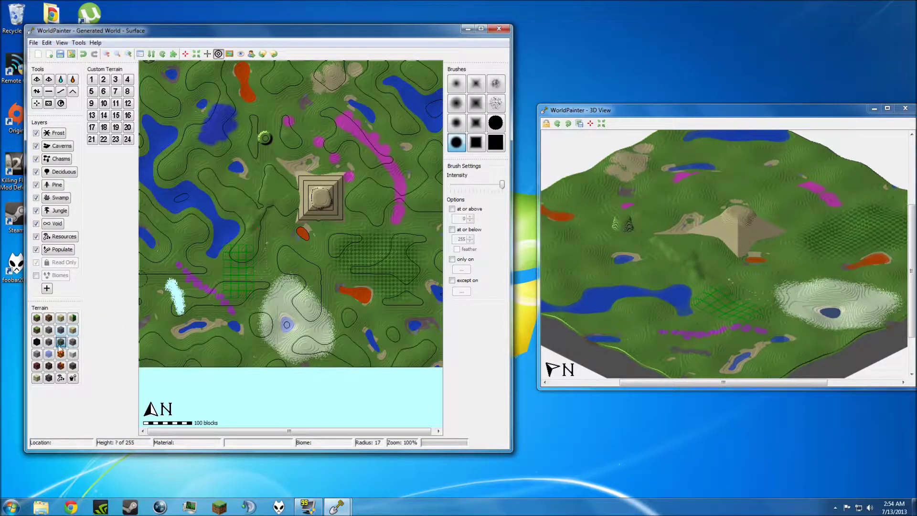
{"action": "left_click", "coordinate": [61, 343]}
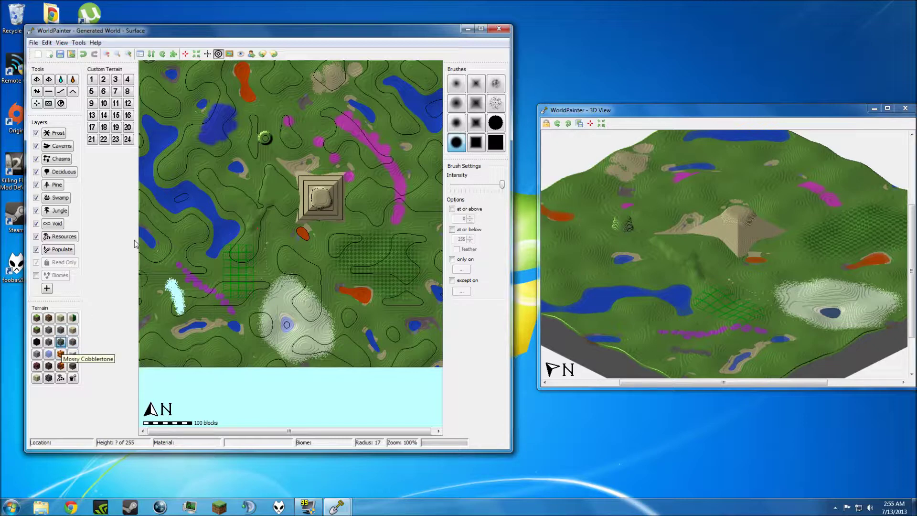
{"action": "mouse_move", "coordinate": [275, 89]}
{"action": "left_mouse_down"}
{"action": "mouse_move", "coordinate": [280, 79]}
{"action": "mouse_move", "coordinate": [269, 82]}
{"action": "left_mouse_up"}
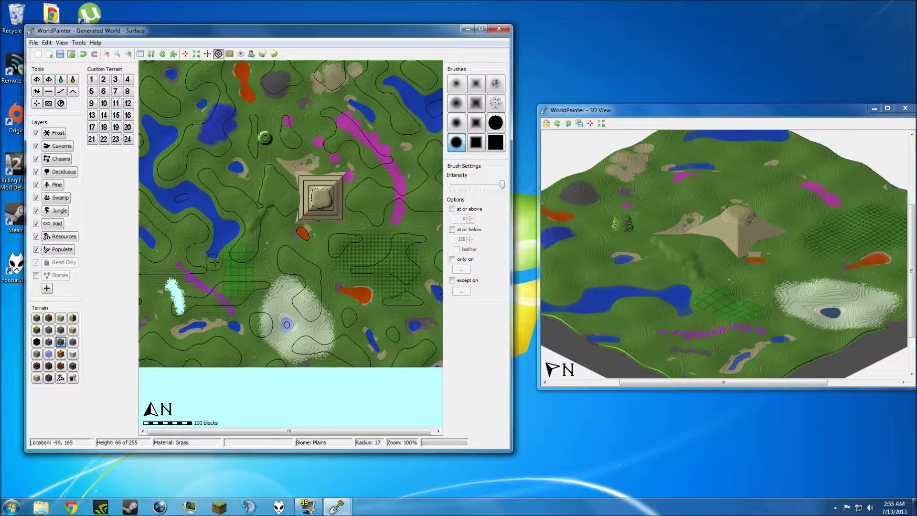
{"action": "left_click_drag", "start_coordinate": [709, 237], "coordinate": [695, 211]}
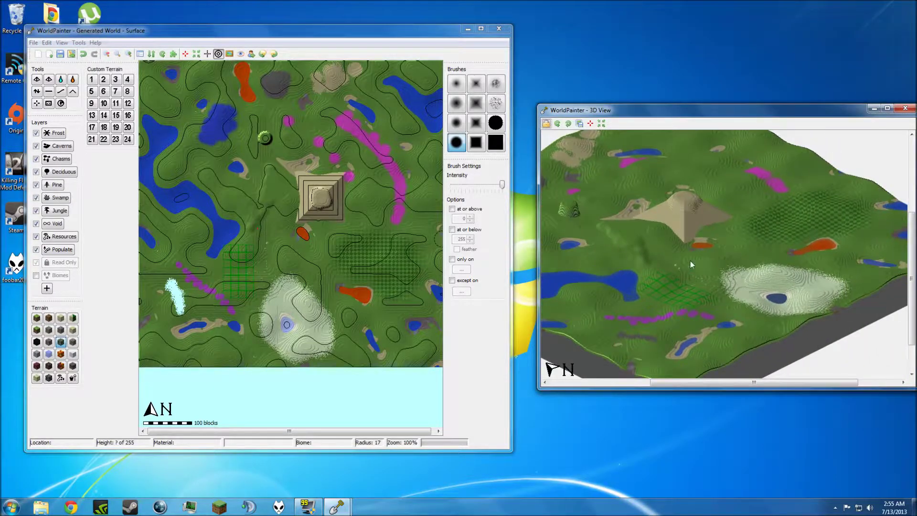
{"action": "left_click_drag", "start_coordinate": [690, 261], "coordinate": [740, 220]}
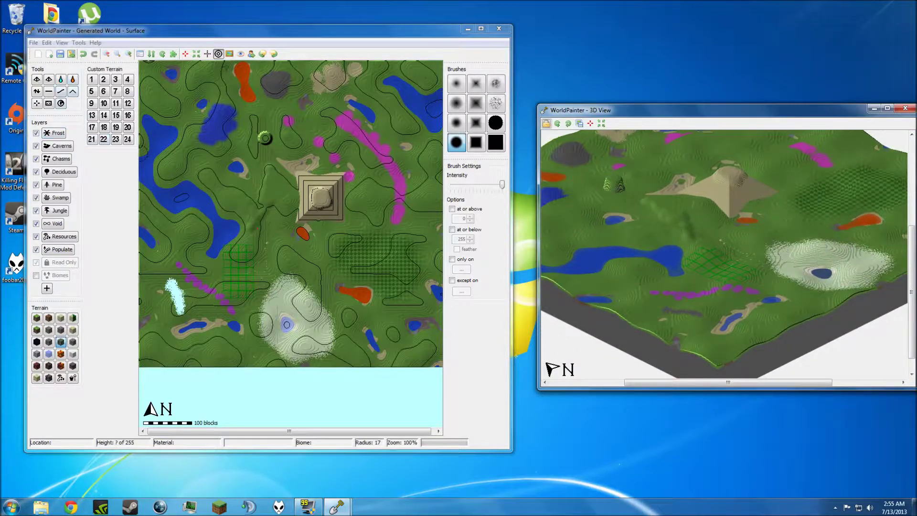
- Open the export settings for saving the world as a new Minecraft map
{"action": "left_click", "coordinate": [248, 152]}
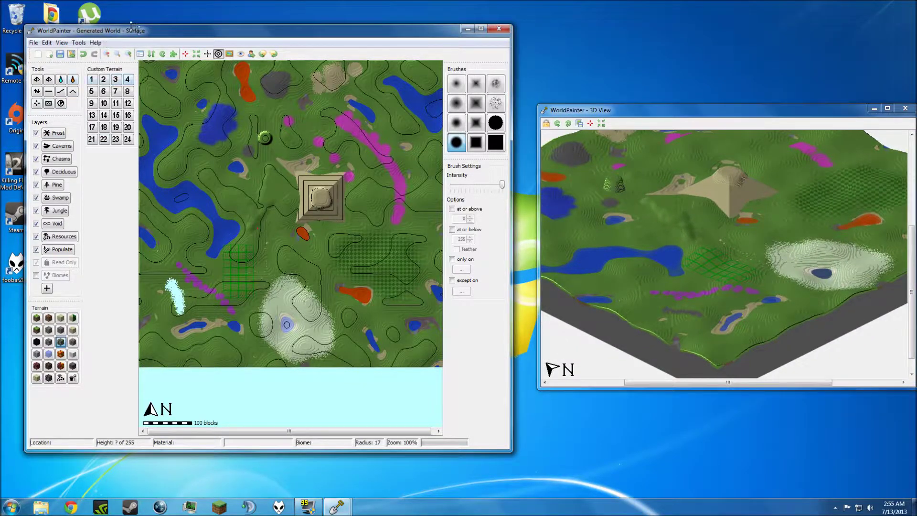
{"action": "left_click_drag", "start_coordinate": [132, 27], "coordinate": [215, 30]}
{"action": "left_click", "coordinate": [117, 45]}
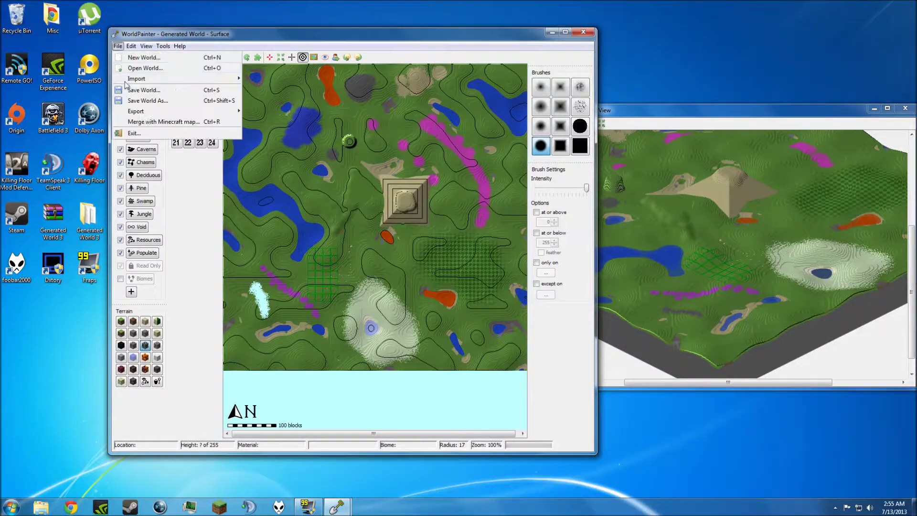
{"action": "mouse_move", "coordinate": [152, 111]}
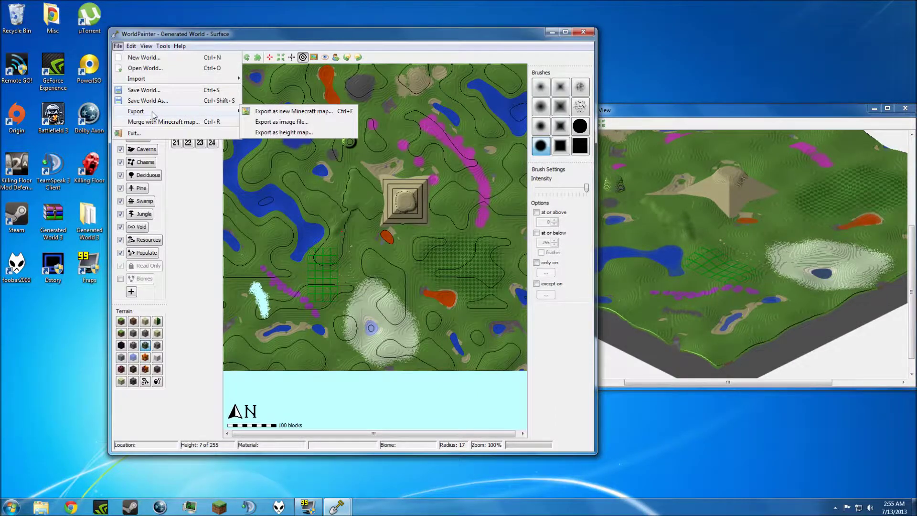
{"action": "left_click", "coordinate": [289, 115]}
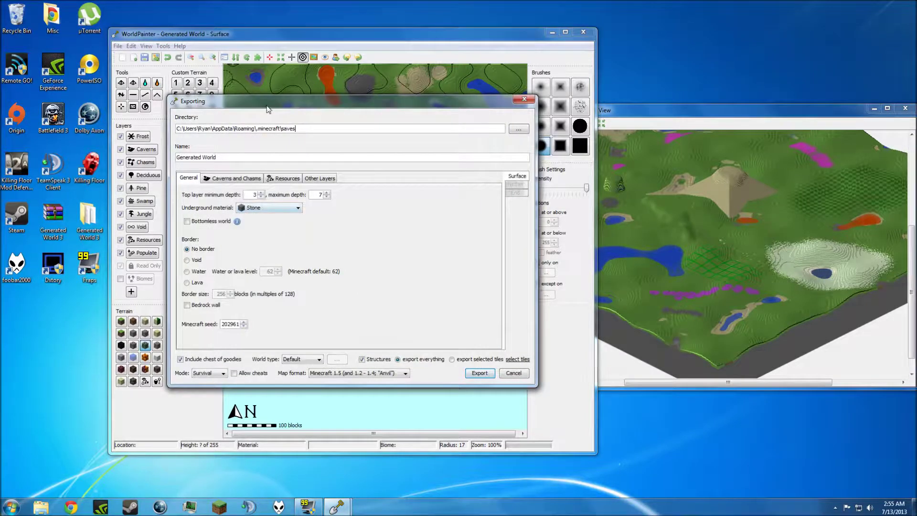
{"action": "left_click_drag", "start_coordinate": [267, 109], "coordinate": [271, 74]}
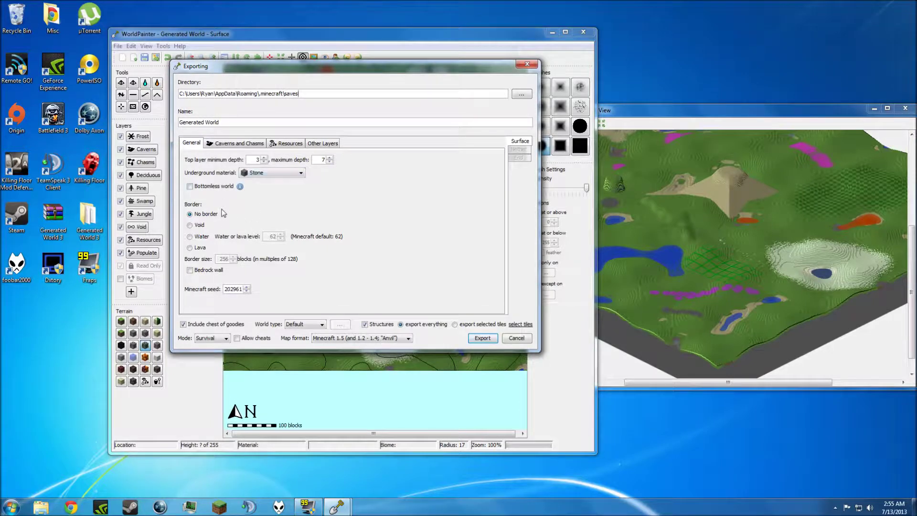
- Look through the available underground materials for the export, keeping Stone
{"action": "left_click", "coordinate": [269, 172]}
{"action": "left_click", "coordinate": [271, 174]}
{"action": "left_click", "coordinate": [271, 175]}
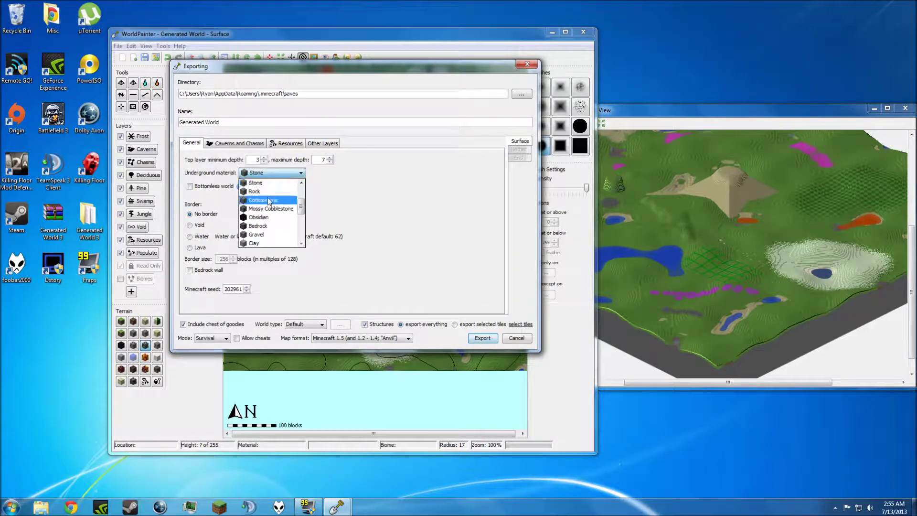
{"action": "scroll", "coordinate": [279, 213], "scroll_direction": "down", "scroll_amount": 8}
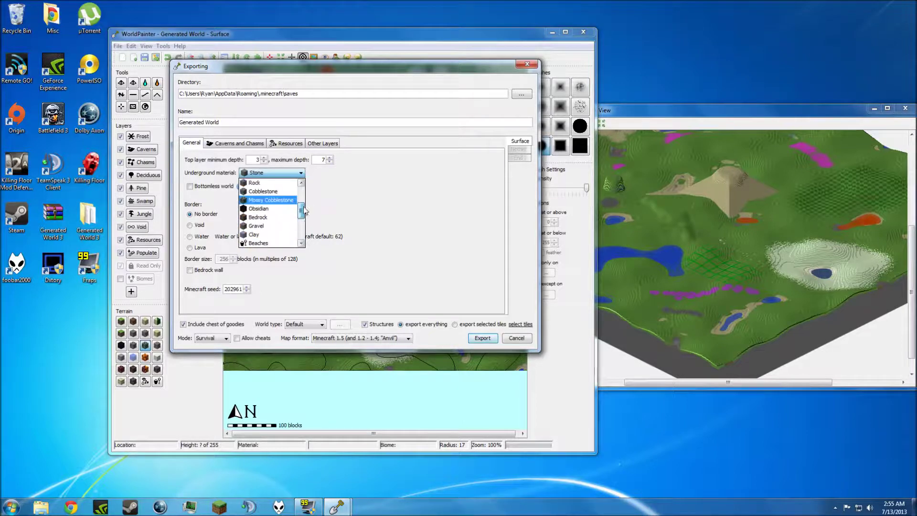
{"action": "left_click", "coordinate": [308, 214]}
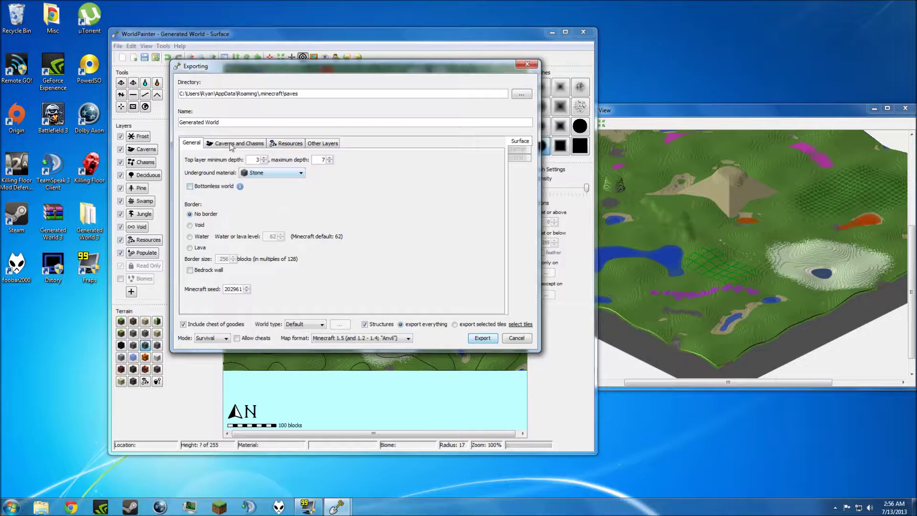
- Give the exported world a Water border with a bedrock wall, also trying the Void and No border options
{"action": "left_click", "coordinate": [190, 271]}
{"action": "left_click", "coordinate": [193, 237]}
{"action": "mouse_move", "coordinate": [385, 73]}
{"action": "left_mouse_down"}
{"action": "mouse_move", "coordinate": [463, 72]}
{"action": "mouse_move", "coordinate": [382, 112]}
{"action": "mouse_move", "coordinate": [397, 120]}
{"action": "left_mouse_up"}
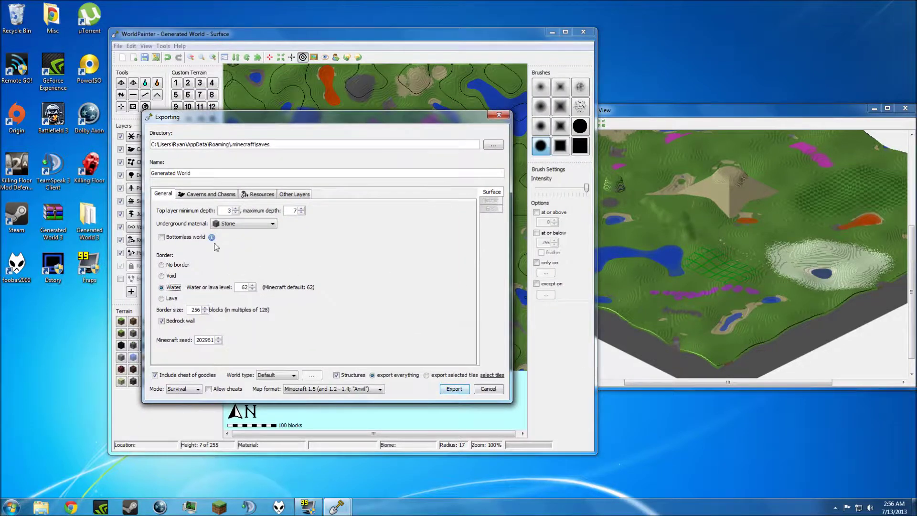
{"action": "left_click", "coordinate": [161, 276]}
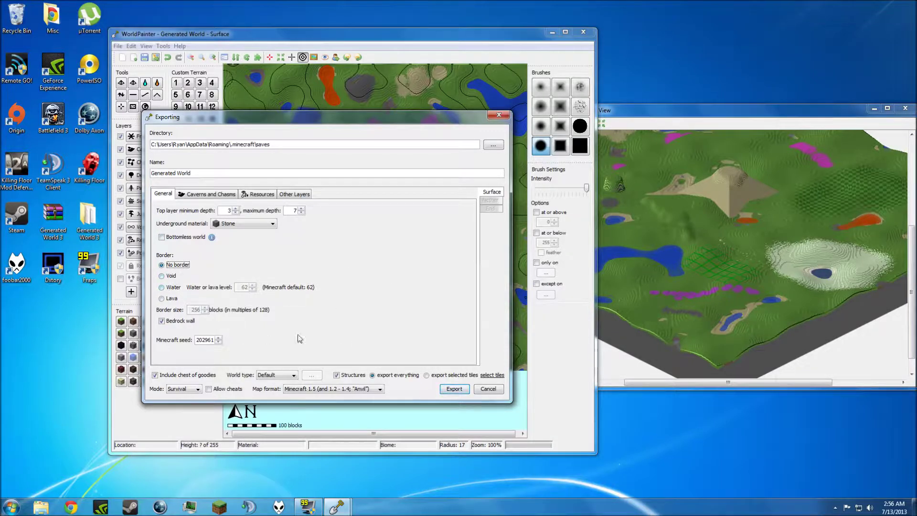
{"action": "left_click", "coordinate": [169, 264]}
{"action": "left_click", "coordinate": [168, 288]}
{"action": "left_click", "coordinate": [162, 321]}
{"action": "left_click", "coordinate": [161, 320]}
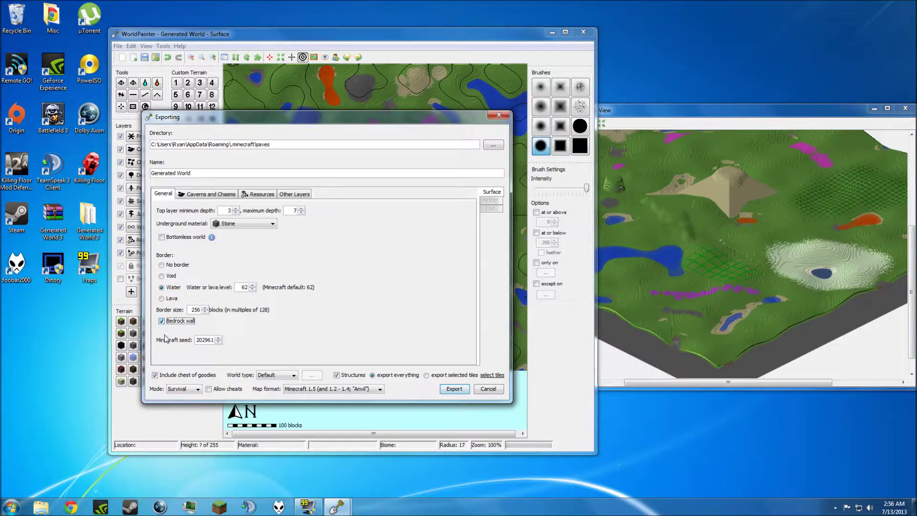
{"action": "left_click", "coordinate": [162, 288]}
- Enable chasms everywhere with their level slightly below the middle, and toggle the option for caverns to break the surface
{"action": "left_click", "coordinate": [208, 195]}
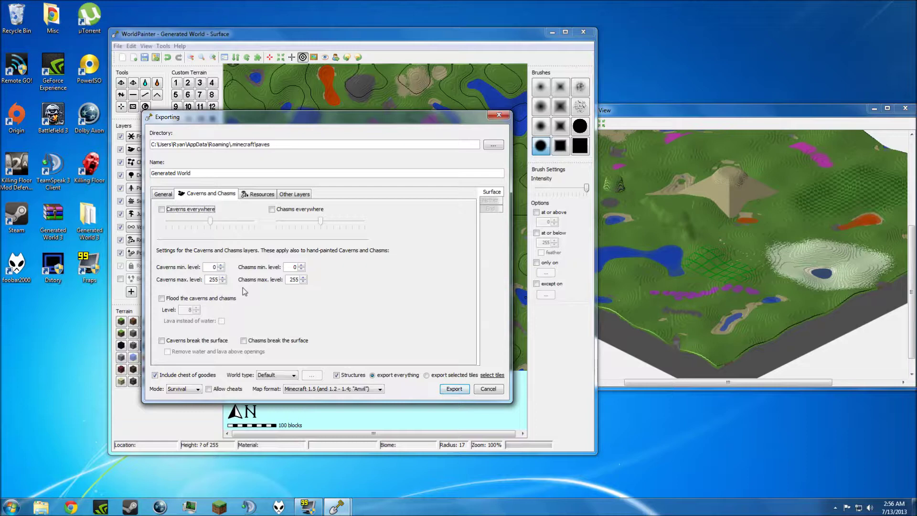
{"action": "left_click", "coordinate": [273, 210]}
{"action": "left_click_drag", "start_coordinate": [321, 223], "coordinate": [374, 224]}
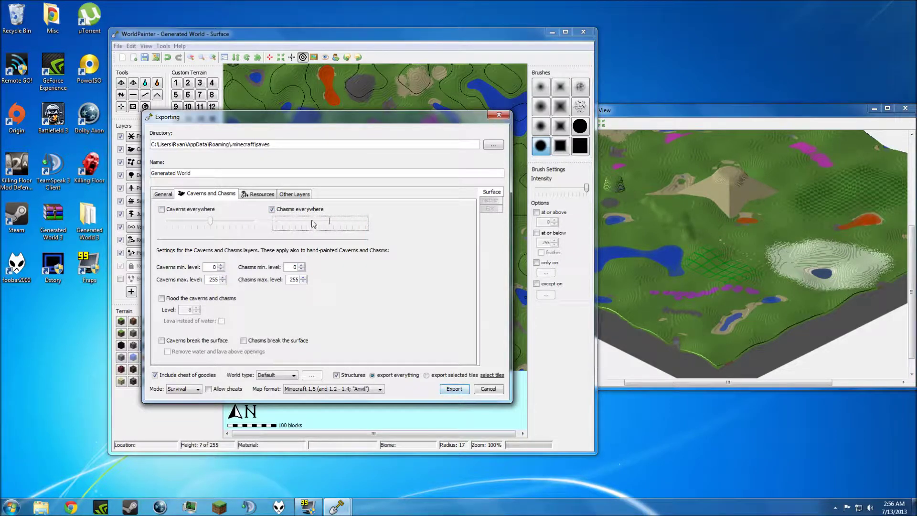
{"action": "mouse_move", "coordinate": [313, 223]}
{"action": "left_mouse_down"}
{"action": "mouse_move", "coordinate": [275, 214]}
{"action": "mouse_move", "coordinate": [316, 229]}
{"action": "mouse_move", "coordinate": [299, 222]}
{"action": "mouse_move", "coordinate": [348, 223]}
{"action": "mouse_move", "coordinate": [320, 220]}
{"action": "left_mouse_up"}
{"action": "left_click_drag", "start_coordinate": [318, 221], "coordinate": [314, 217]}
{"action": "left_click", "coordinate": [161, 341]}
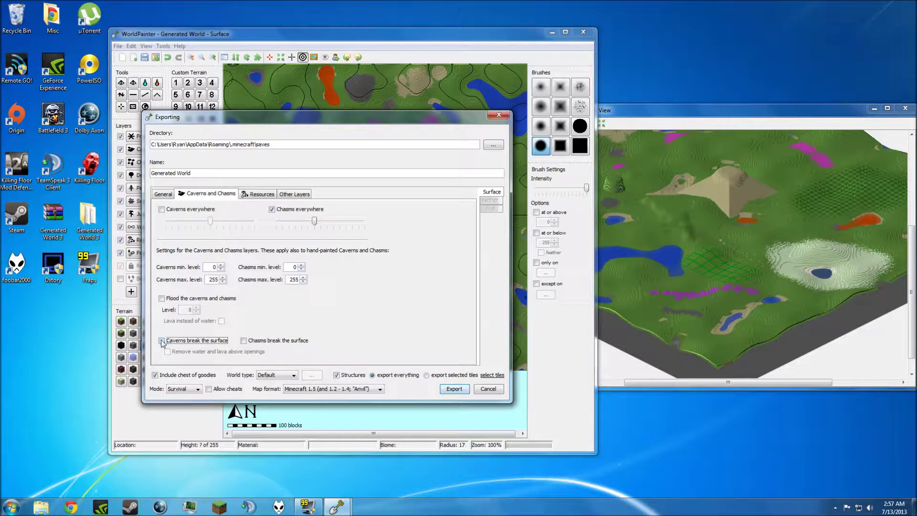
- Let both caverns and chasms break the surface, and enable caverns everywhere in the exported world
{"action": "left_click", "coordinate": [162, 340]}
{"action": "left_click", "coordinate": [243, 340]}
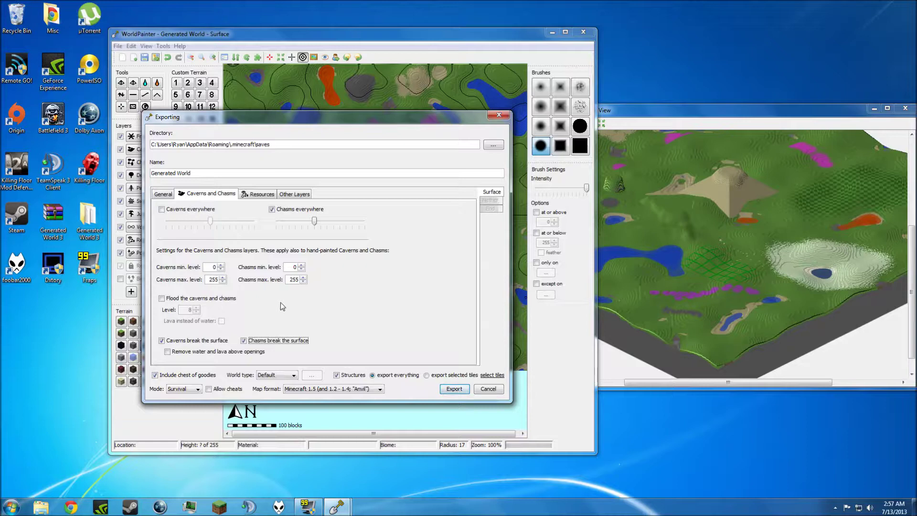
{"action": "left_click", "coordinate": [161, 209]}
- Try the option that floods the caverns and chasms, leaving it disabled
{"action": "left_click", "coordinate": [164, 298]}
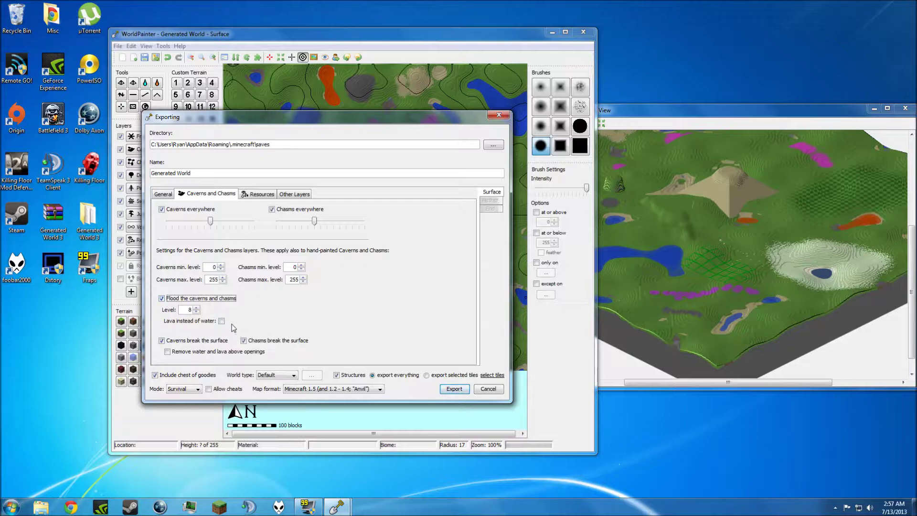
{"action": "left_click", "coordinate": [164, 299]}
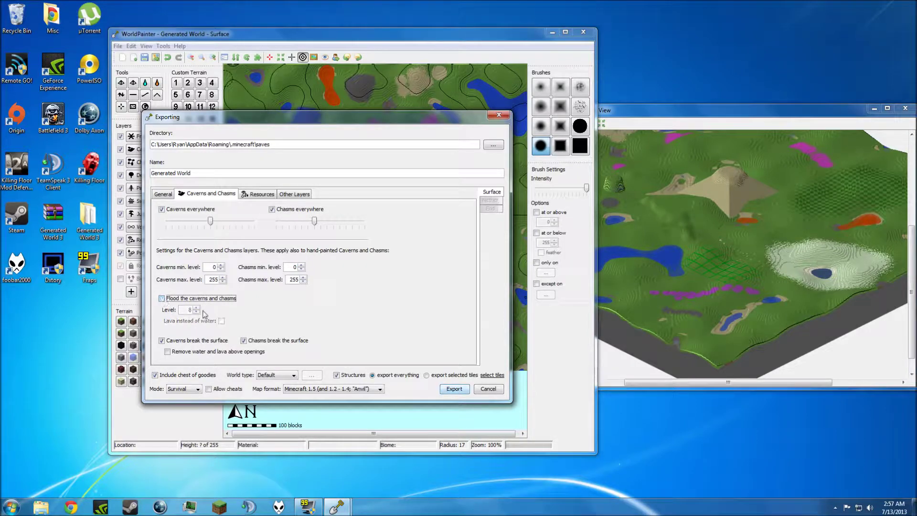
{"action": "left_click", "coordinate": [163, 299]}
{"action": "left_click", "coordinate": [162, 299]}
{"action": "left_click", "coordinate": [162, 298]}
{"action": "left_click", "coordinate": [162, 299]}
- Lower the level of the caverns everywhere setting to slightly below the middle
{"action": "left_click", "coordinate": [190, 224]}
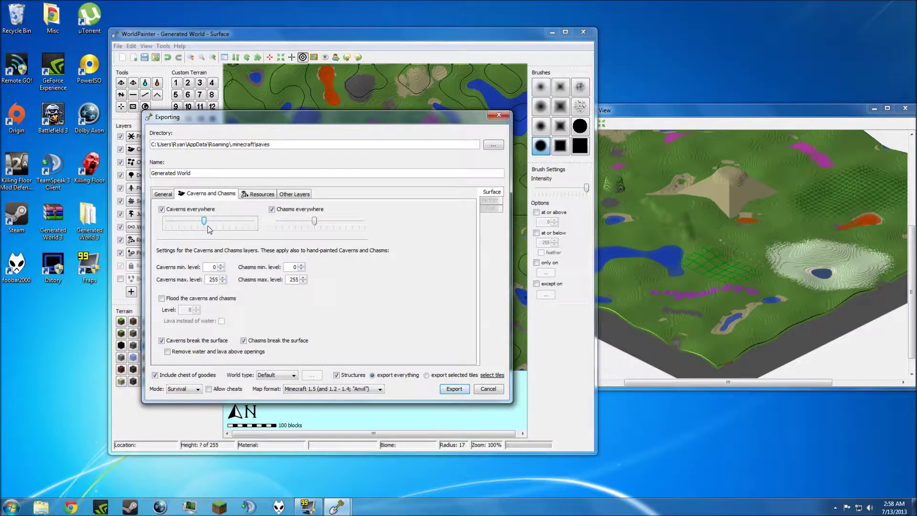
{"action": "mouse_move", "coordinate": [204, 222]}
{"action": "left_mouse_down"}
{"action": "mouse_move", "coordinate": [230, 229]}
{"action": "mouse_move", "coordinate": [206, 223]}
{"action": "left_mouse_up"}
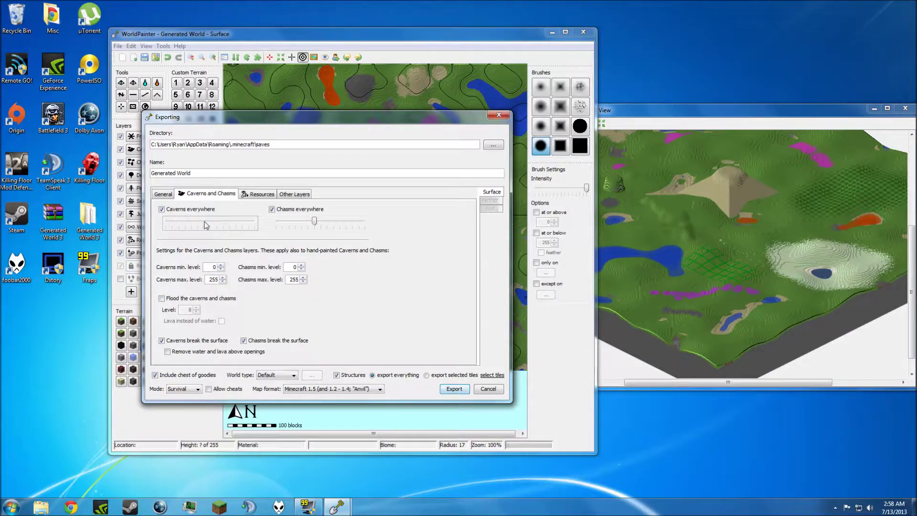
- Set the diamond occurrence in the export's resource settings to 50 ‰
{"action": "left_click", "coordinate": [262, 194]}
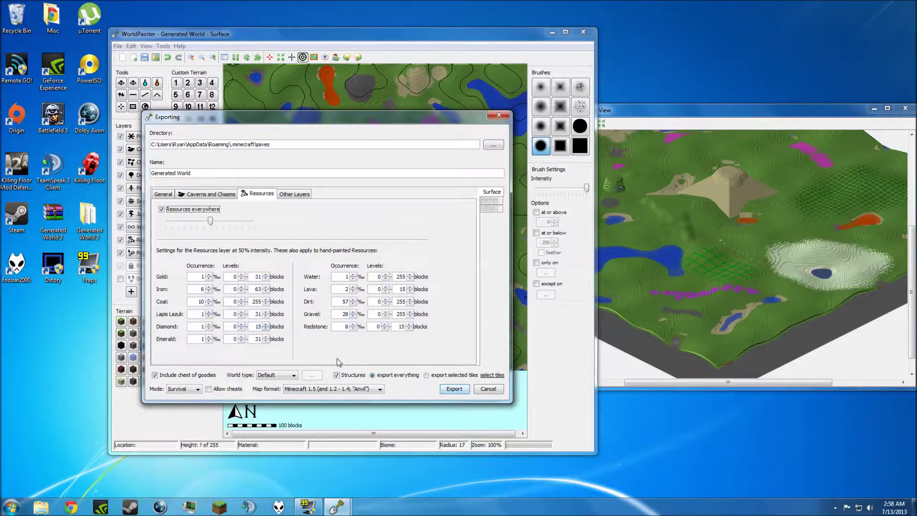
{"action": "left_click", "coordinate": [208, 325]}
{"action": "type", "text": "342"}
{"action": "left_click", "coordinate": [208, 325]}
{"action": "left_click", "coordinate": [209, 324]}
{"action": "left_click", "coordinate": [208, 325]}
- Look over the export options for the other layers and name the exported world Generated World 4
{"action": "left_click", "coordinate": [294, 194]}
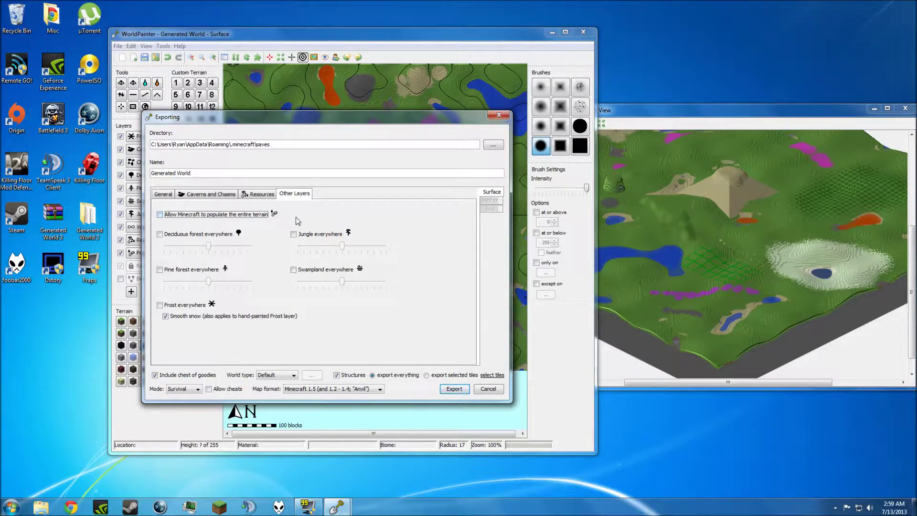
{"action": "left_click", "coordinate": [266, 194]}
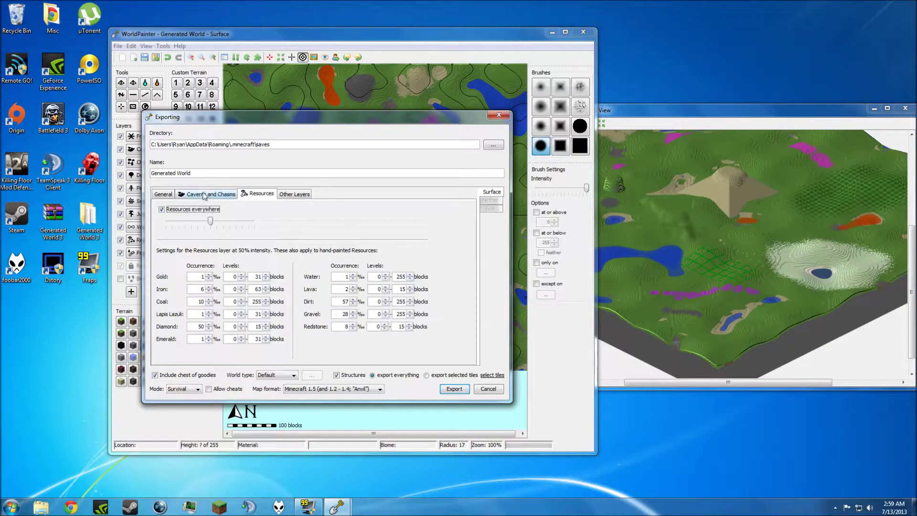
{"action": "left_click", "coordinate": [182, 193]}
{"action": "left_click", "coordinate": [193, 173]}
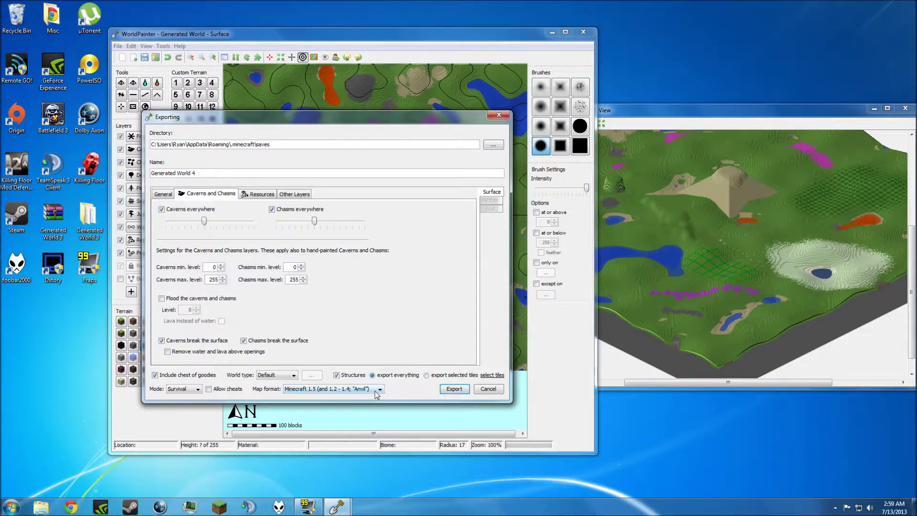
- Look through the game modes, keeping Survival, and try excluding the chest of goodies, leaving it included
{"action": "left_click", "coordinate": [178, 390]}
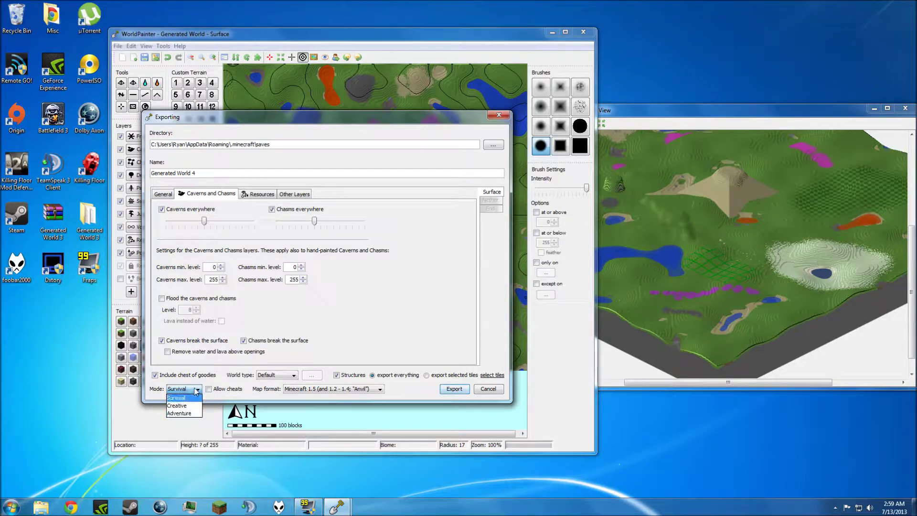
{"action": "left_click", "coordinate": [179, 398]}
{"action": "left_click", "coordinate": [154, 375]}
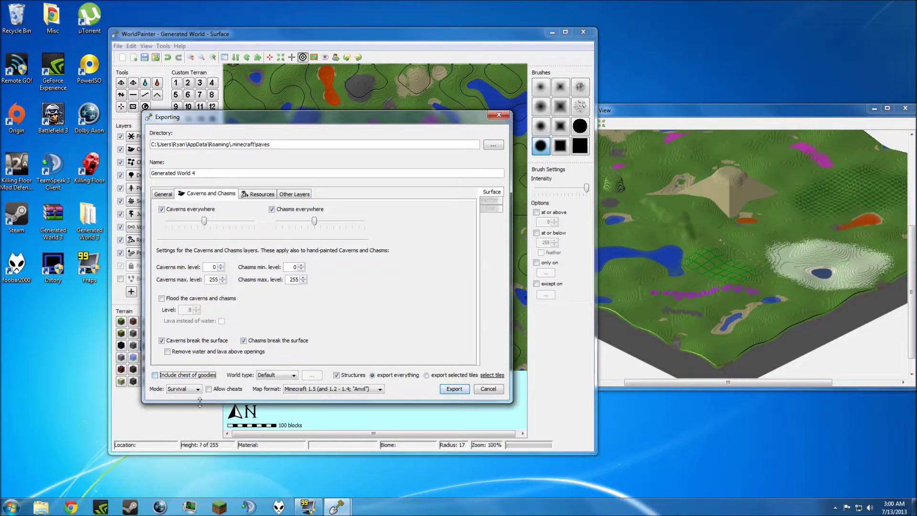
{"action": "left_click", "coordinate": [154, 376]}
{"action": "left_click", "coordinate": [156, 376]}
{"action": "left_click", "coordinate": [155, 375]}
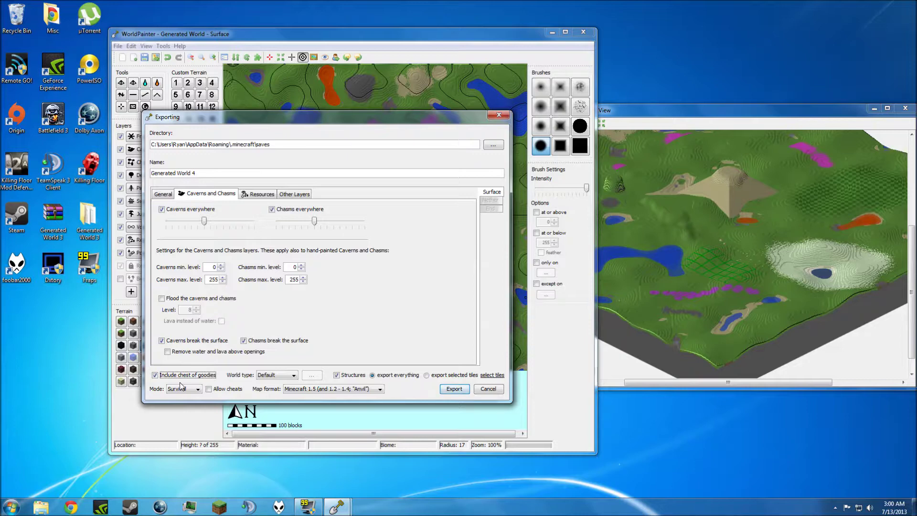
{"action": "left_click", "coordinate": [155, 376]}
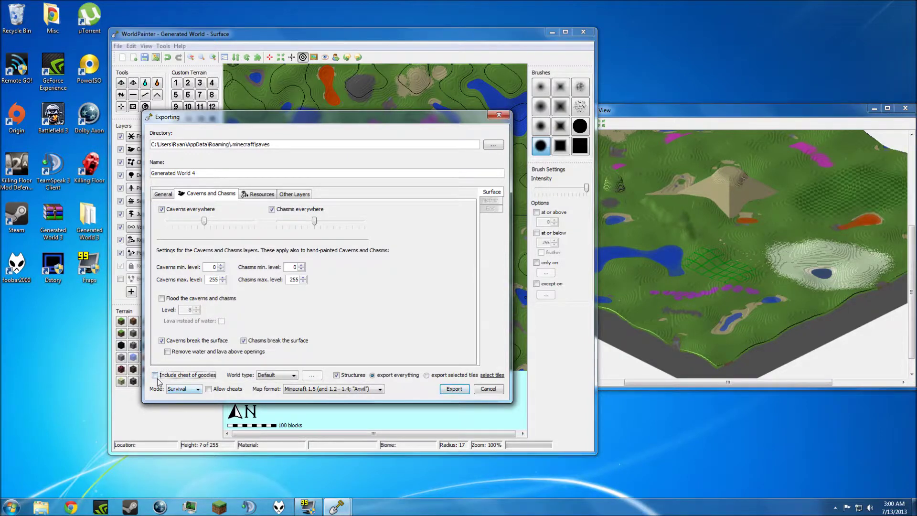
- Set the exported world's game mode to Creative and allow cheats
{"action": "left_click", "coordinate": [185, 389]}
{"action": "left_click", "coordinate": [194, 408]}
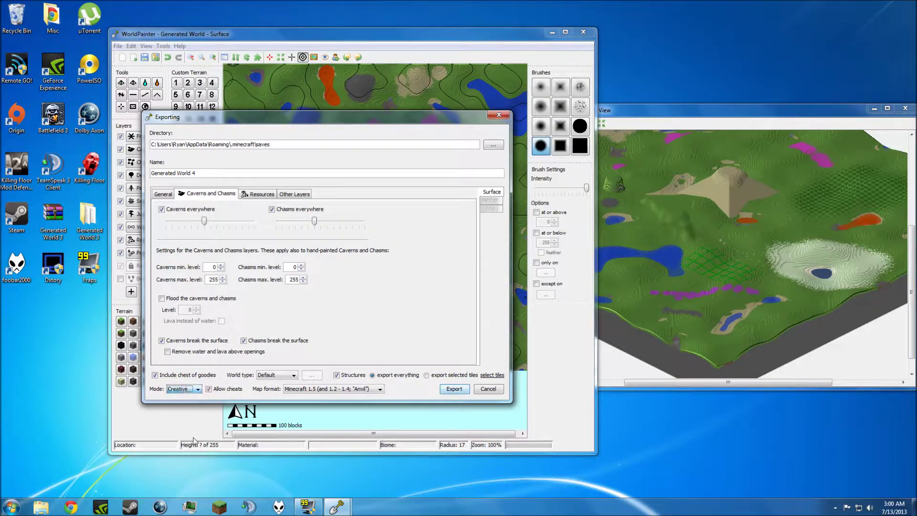
{"action": "left_click", "coordinate": [209, 389]}
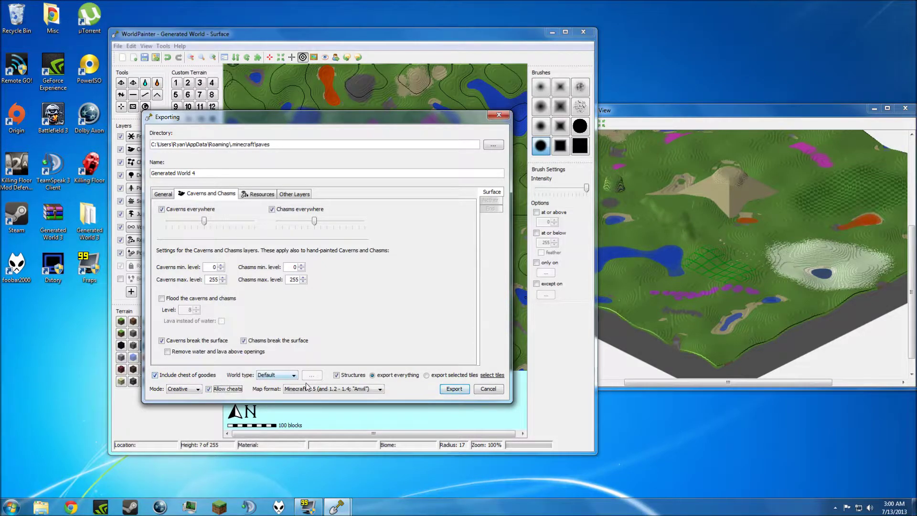
- Look through the world types, keeping Default, and toggle the Structures option off and back on
{"action": "left_click", "coordinate": [286, 375]}
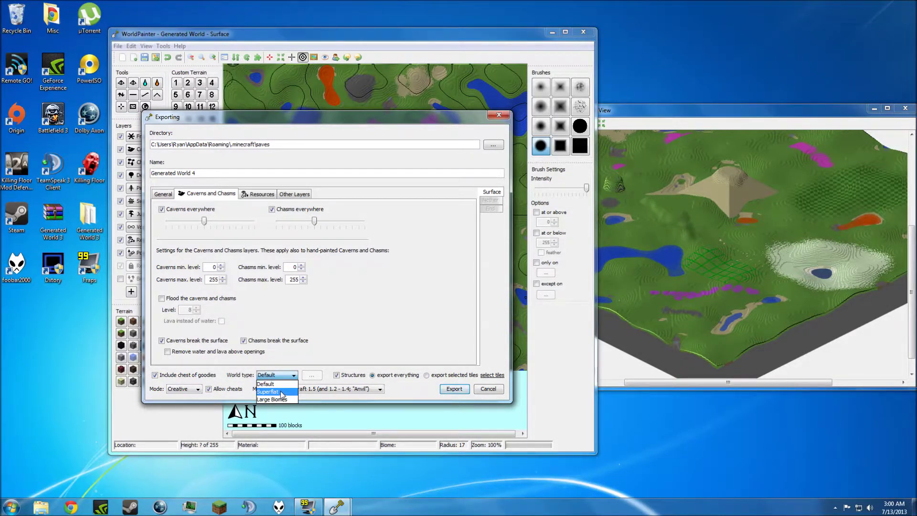
{"action": "left_click", "coordinate": [288, 384]}
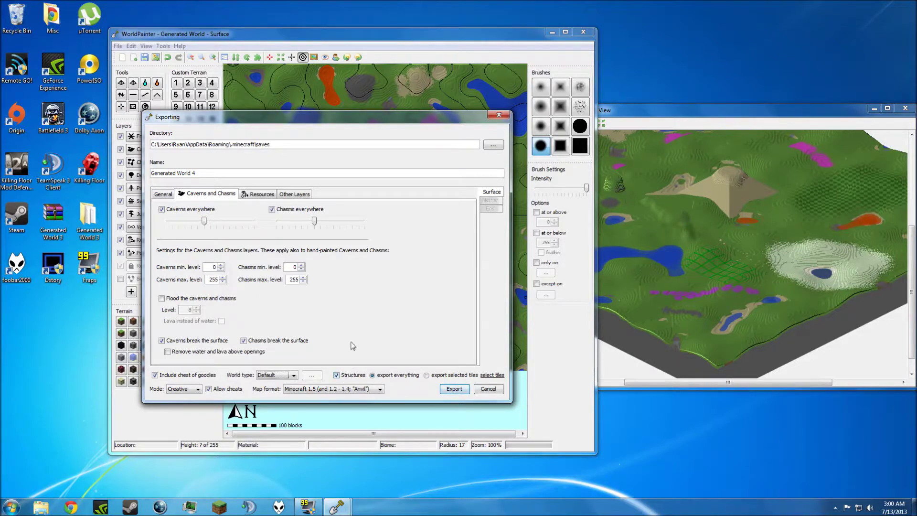
{"action": "left_click", "coordinate": [337, 375]}
{"action": "left_click", "coordinate": [337, 376]}
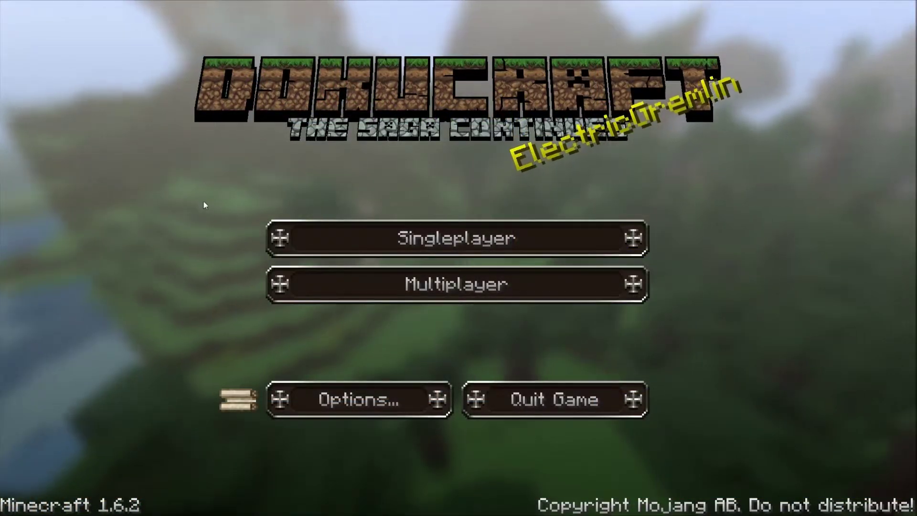
- Switch to Minecraft and open the singleplayer world Generated World 4
{"action": "left_click", "coordinate": [392, 237]}
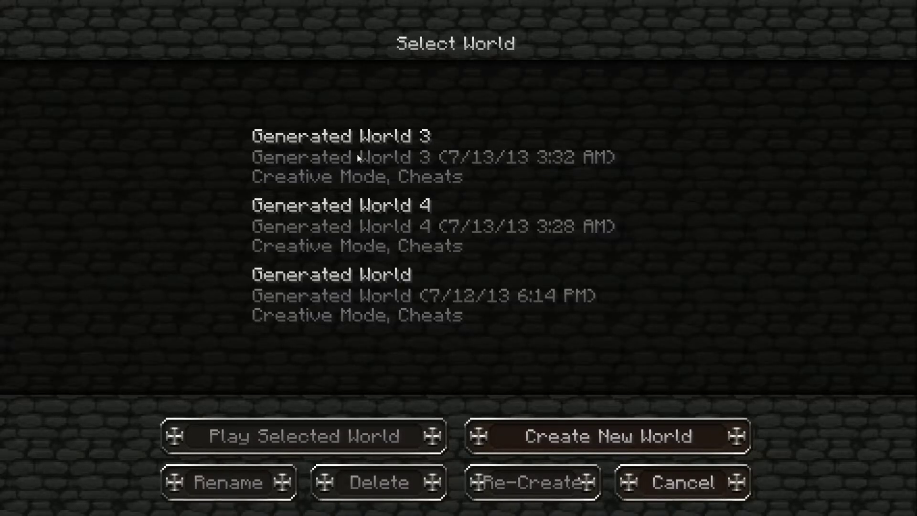
{"action": "left_click", "coordinate": [320, 161]}
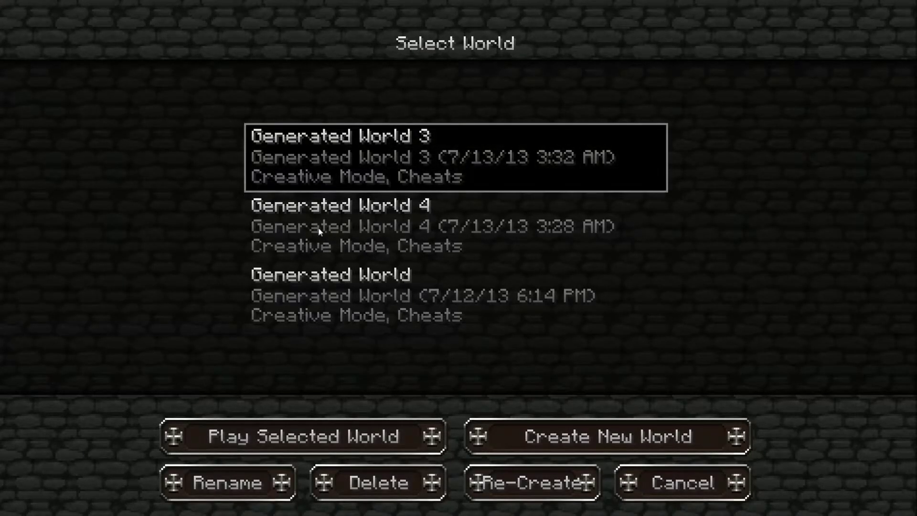
{"action": "left_click", "coordinate": [323, 226]}
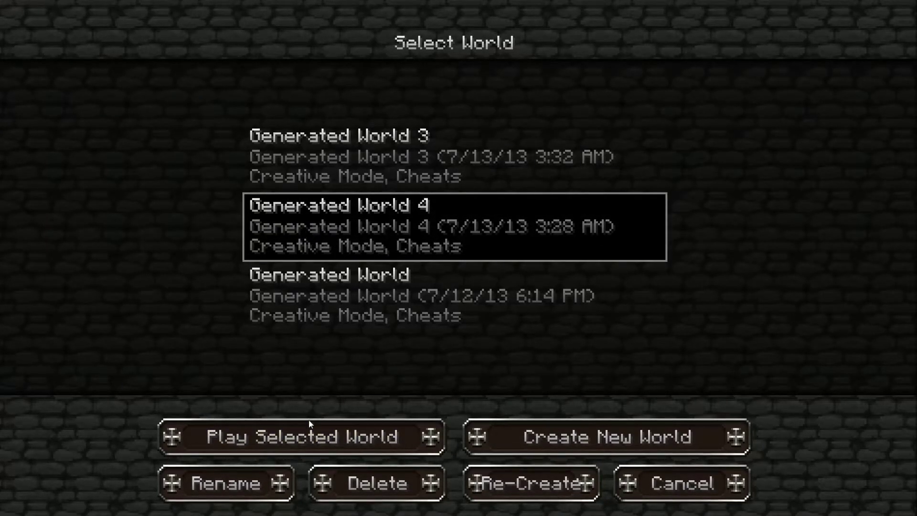
{"action": "left_click", "coordinate": [302, 436]}
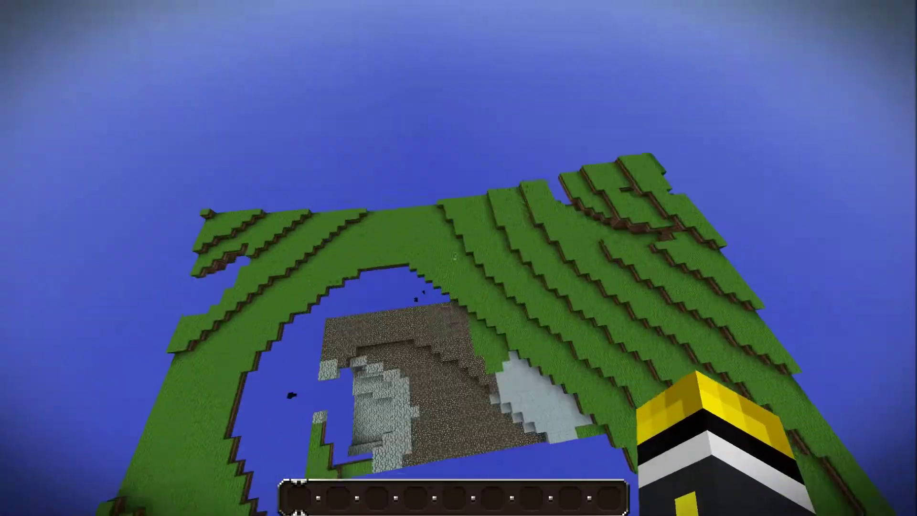
- Fly through the exported world and examine the sandstone mountain and the large cavern opening in its side
{"action": "key", "text": "w"}
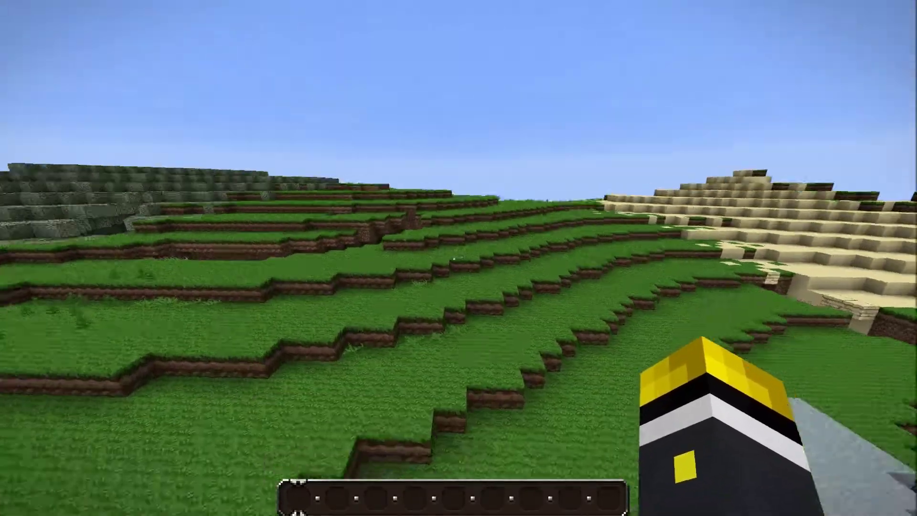
{"action": "key", "text": "w"}
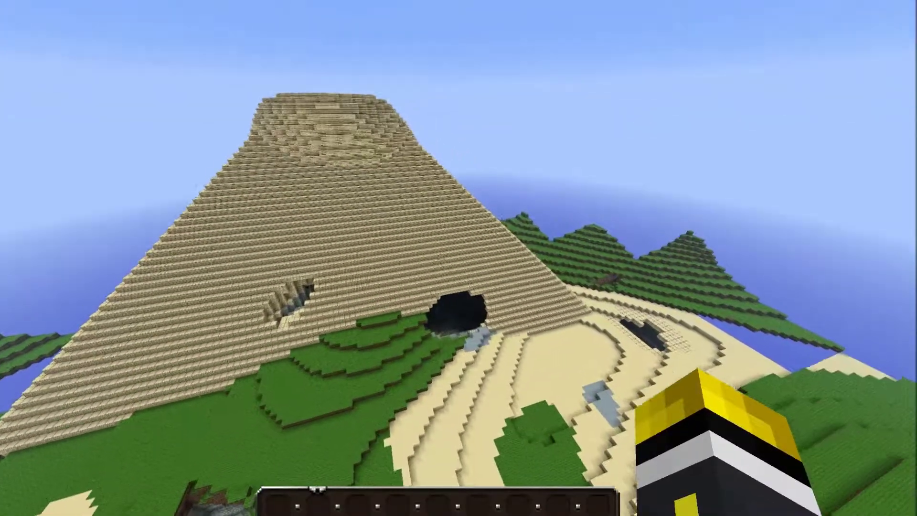
{"action": "key", "text": "w"}
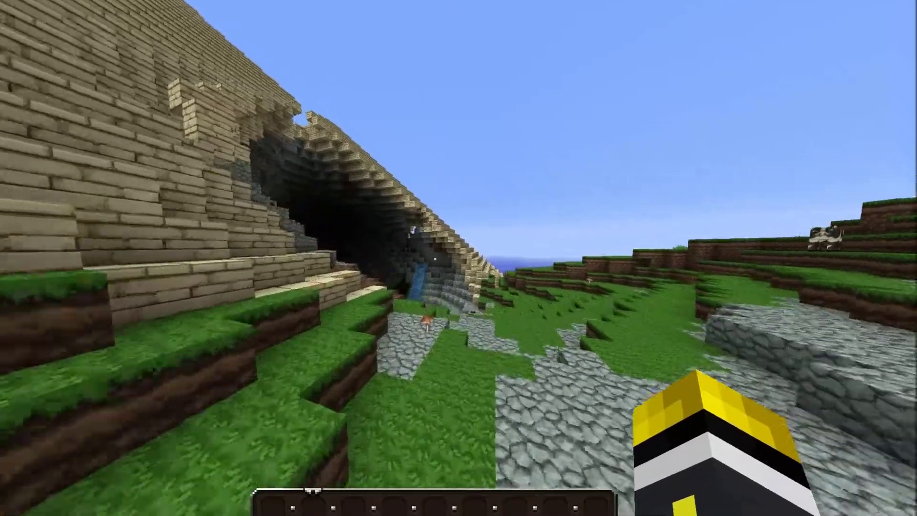
{"action": "key", "text": "w"}
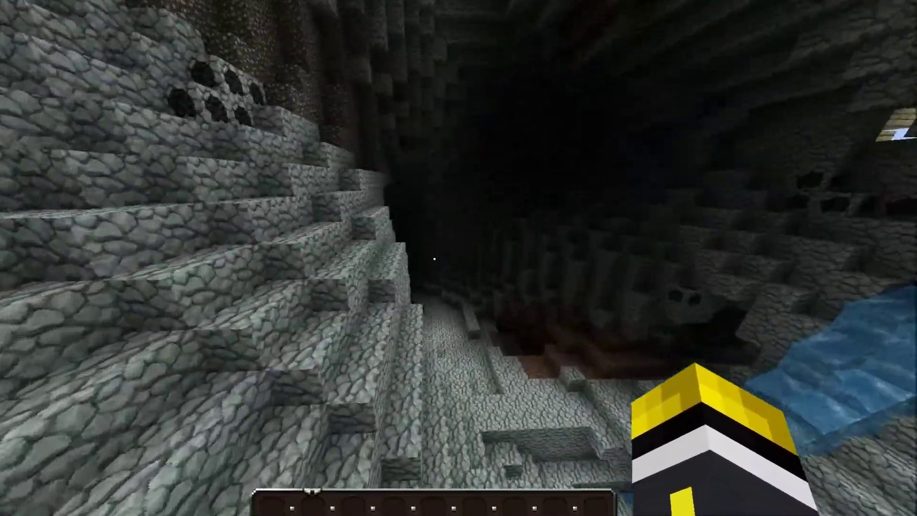
{"action": "key", "text": "w"}
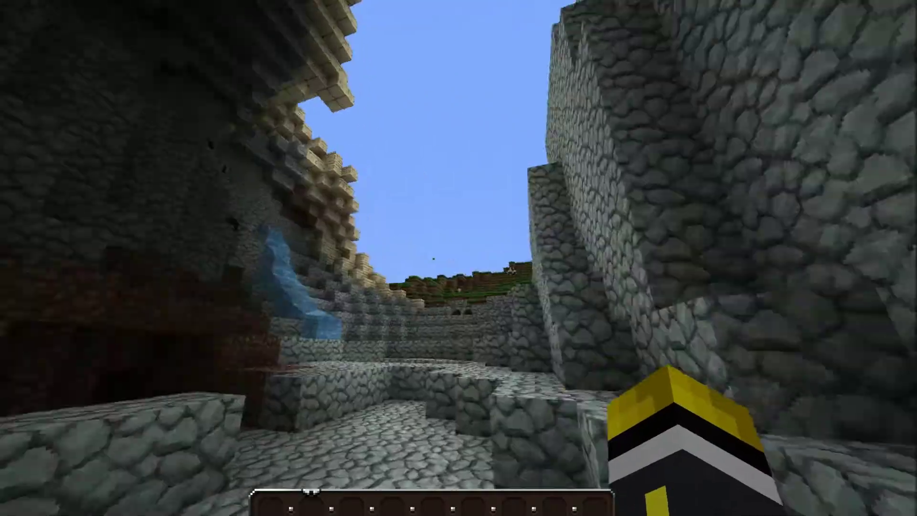
{"action": "key", "text": "w"}
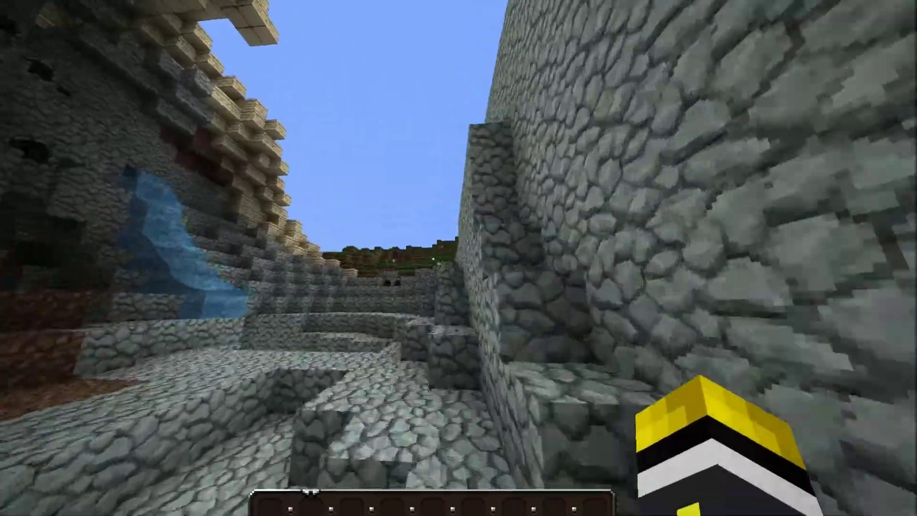
{"action": "key", "text": "w"}
{"action": "key", "text": "space"}
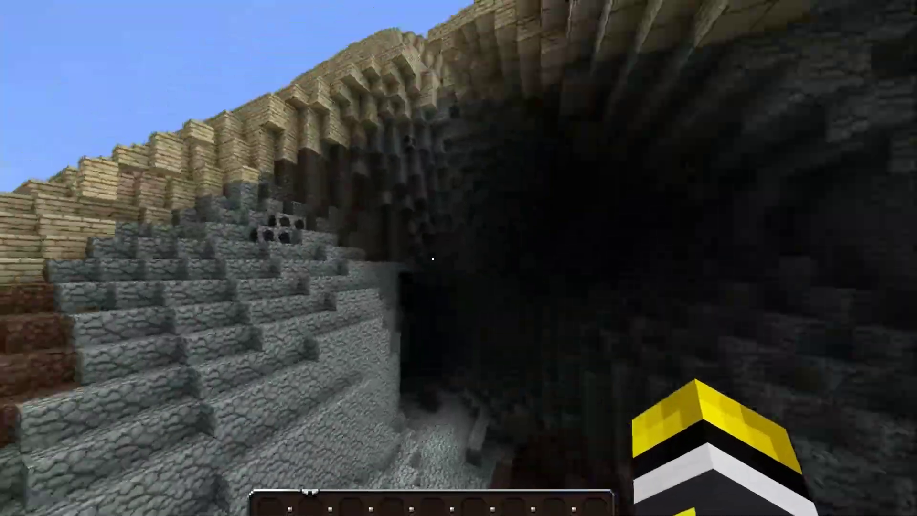
{"action": "key", "text": "s"}
{"action": "key", "text": "space"}
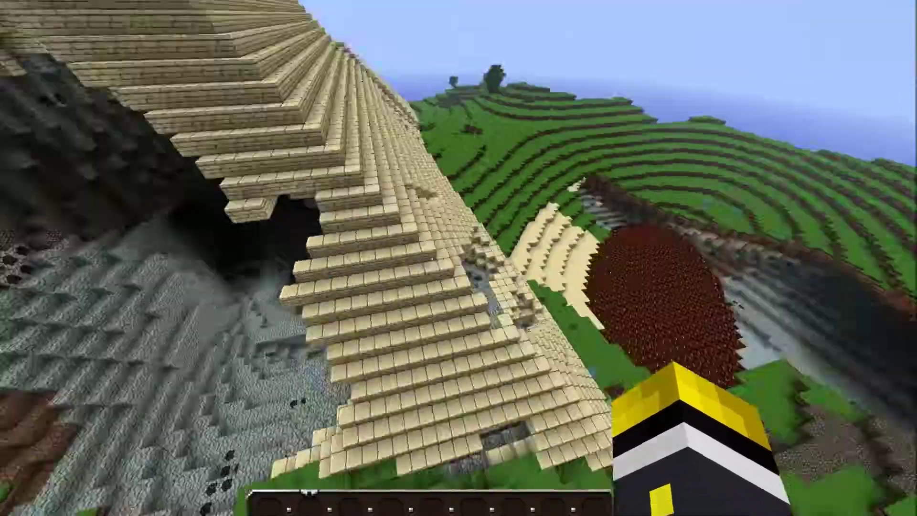
- Examine the open pit and the red glowing patch in the grassy terrain beside the mountain
{"action": "key", "text": "w"}
{"action": "key", "text": "w"}
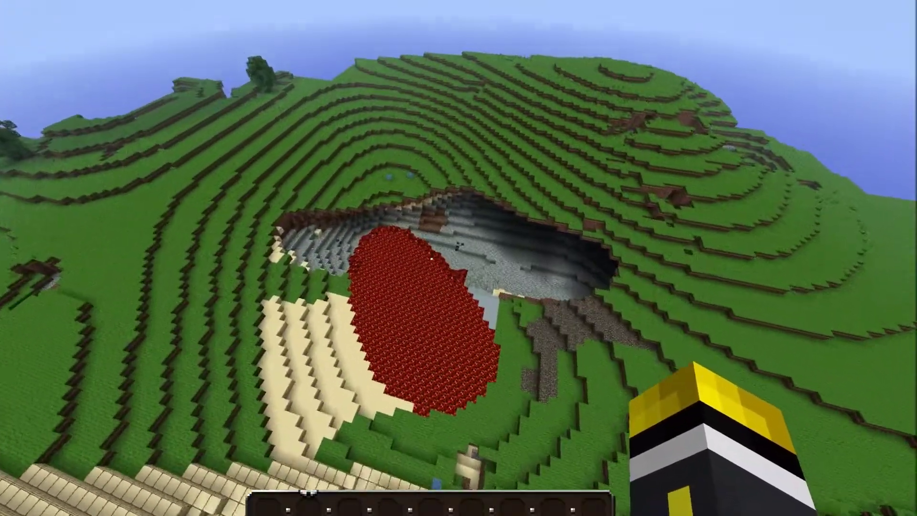
{"action": "key", "text": "w"}
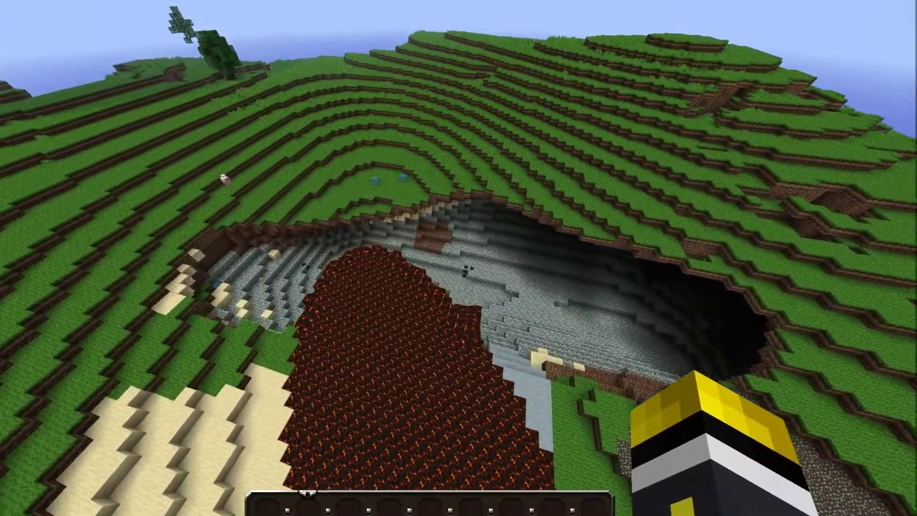
{"action": "key", "text": "w"}
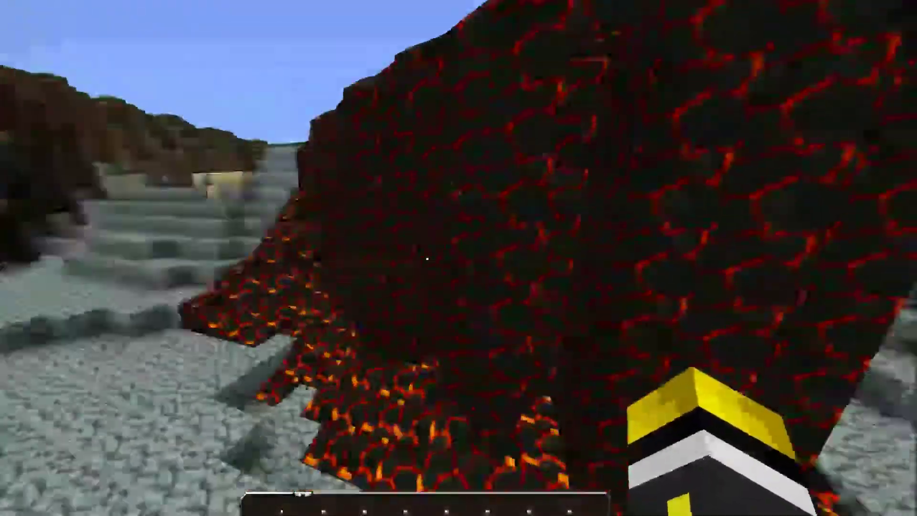
{"action": "key", "text": "w"}
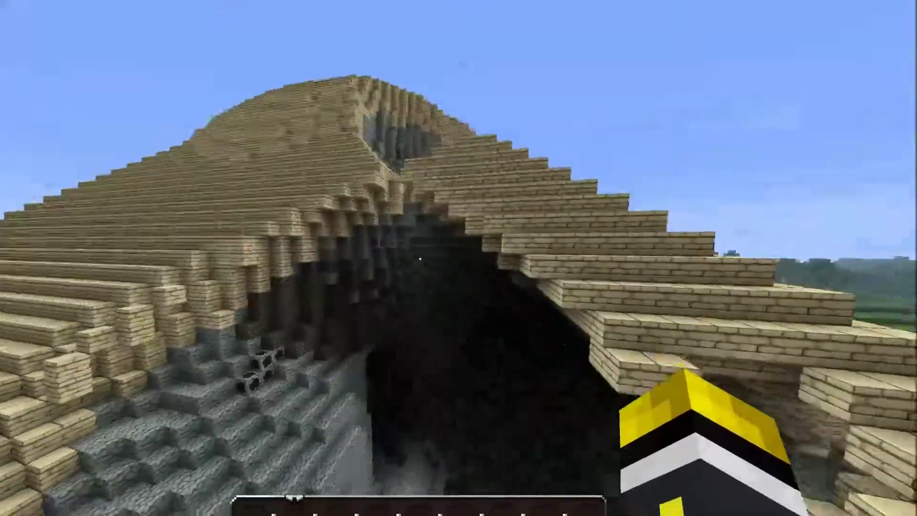
- Leave the current world and open the singleplayer world Generated World 3
{"action": "key", "text": "Escape"}
{"action": "left_click", "coordinate": [363, 366]}
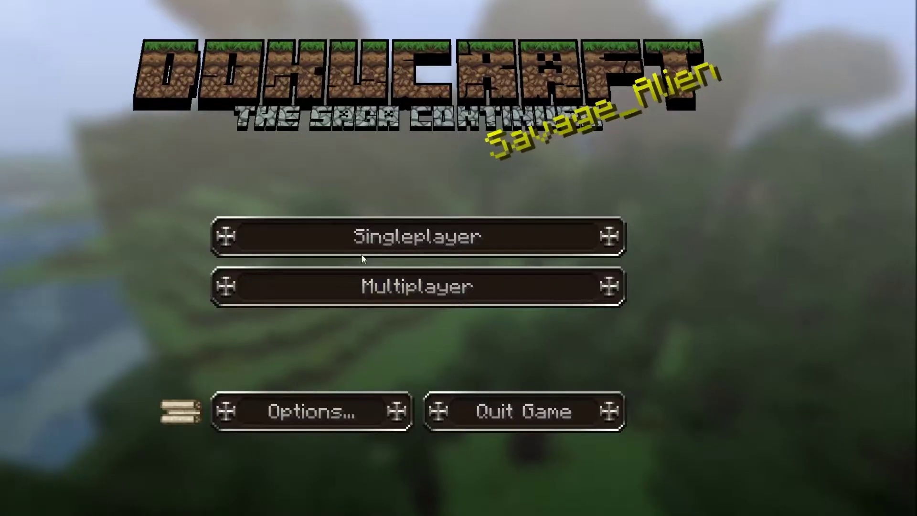
{"action": "left_click", "coordinate": [338, 246]}
{"action": "left_click", "coordinate": [317, 228]}
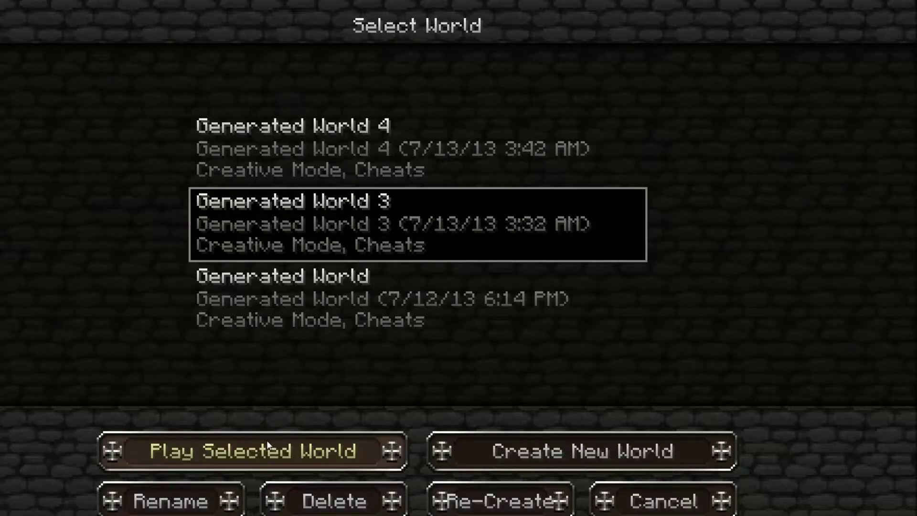
{"action": "left_click", "coordinate": [267, 440]}
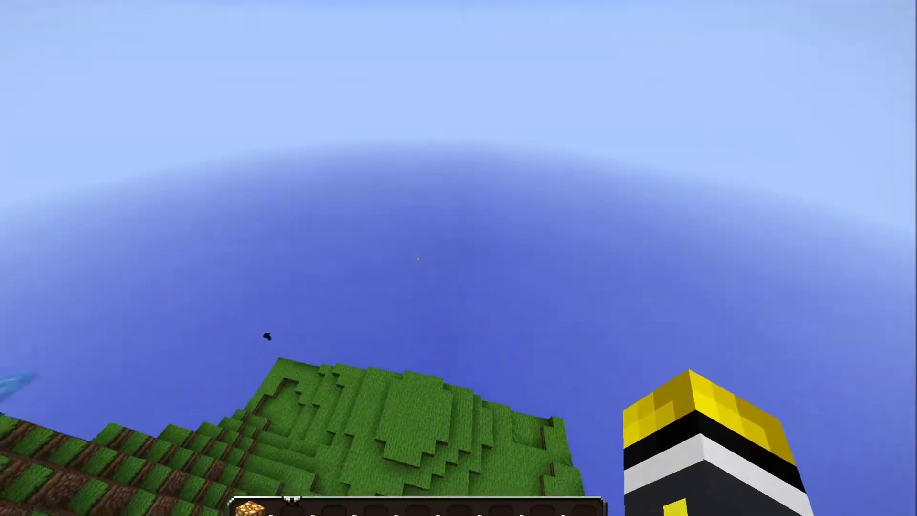
- Fly into the cave opening in the grassy mountainside and examine its dark stone interior
{"action": "key", "text": "w"}
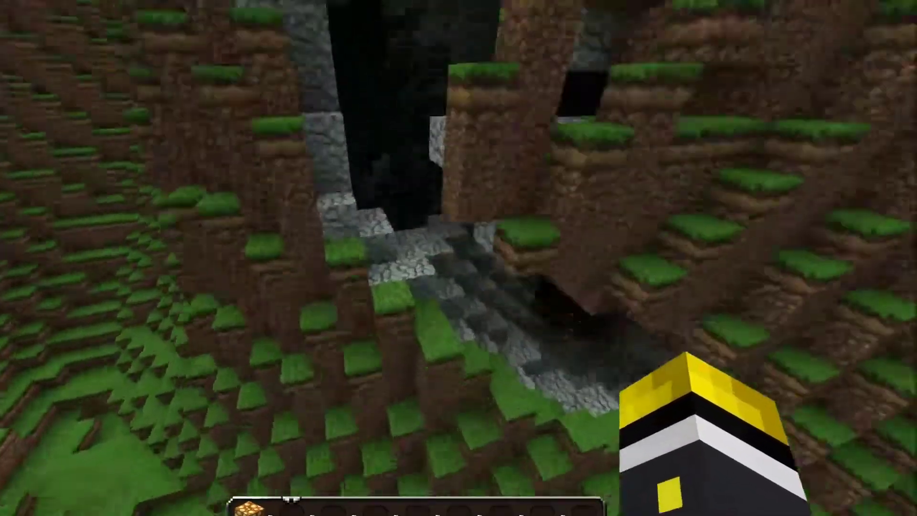
{"action": "key", "text": "w"}
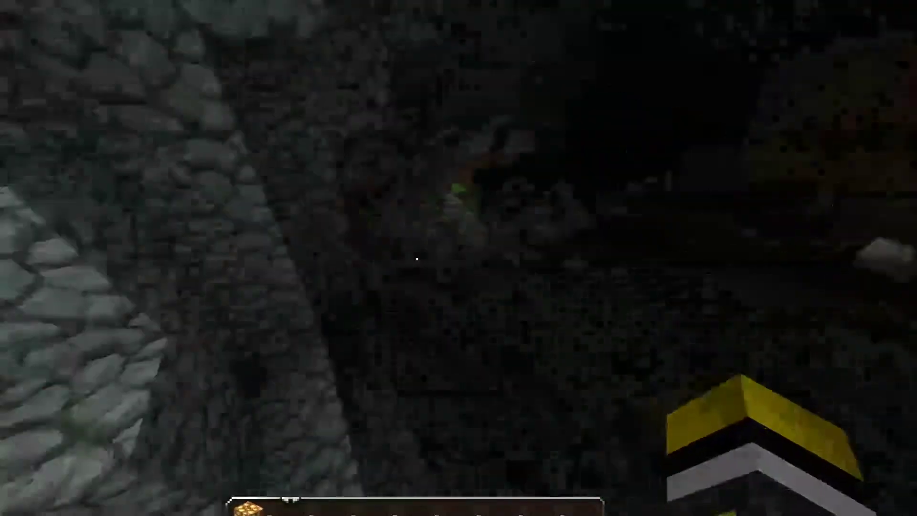
{"action": "key", "text": "w"}
{"action": "key", "text": "w"}
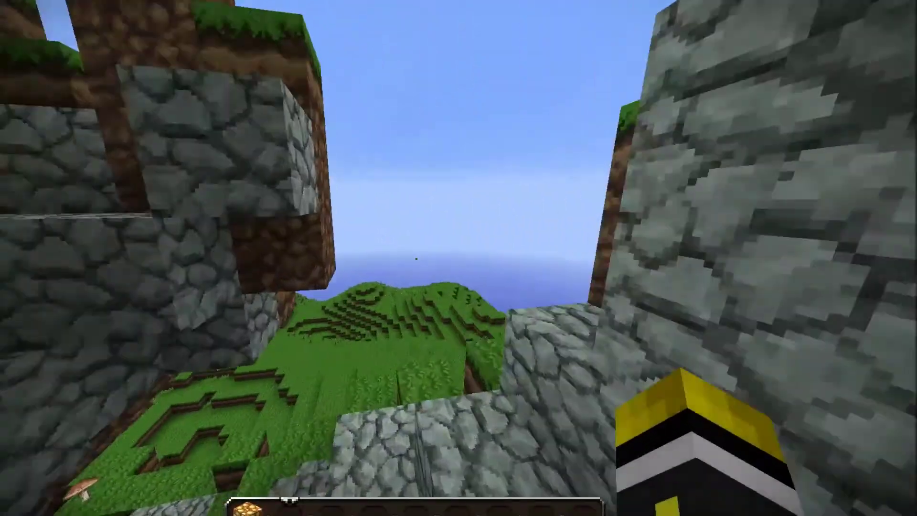
{"action": "key", "text": "w"}
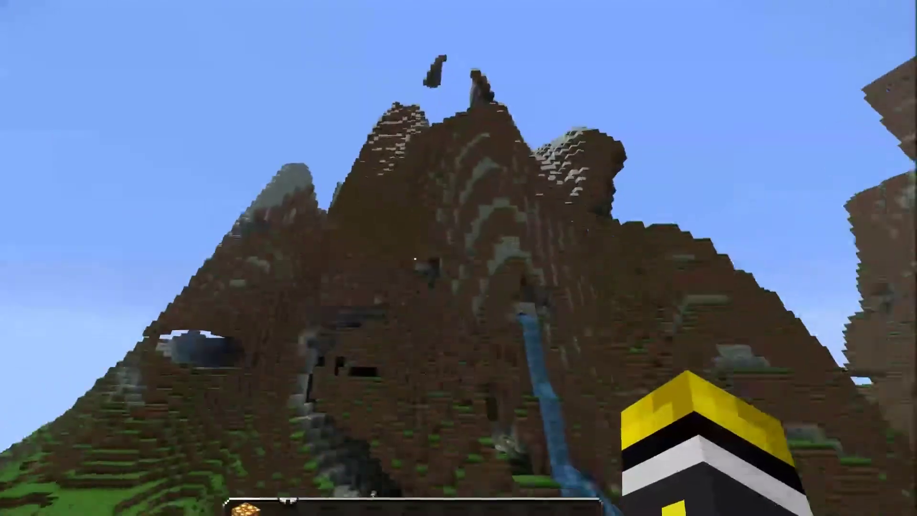
- Fly around the steep snow-dusted peaks and examine their slopes, waterfall and cave openings
{"action": "key", "text": "w"}
{"action": "key", "text": "w"}
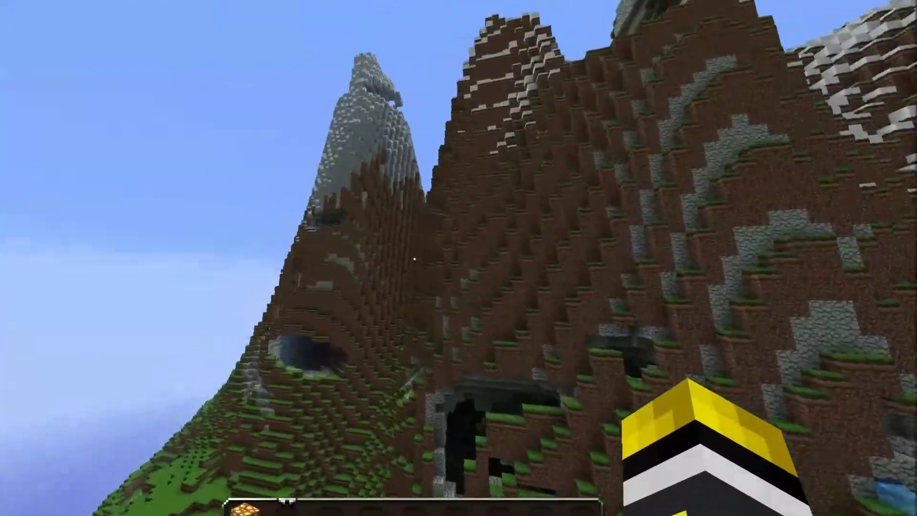
{"action": "key", "text": "w"}
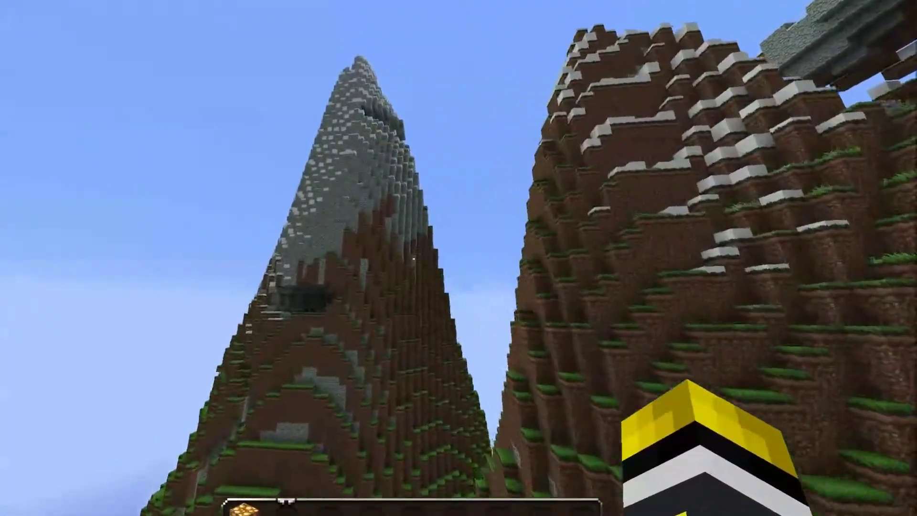
{"action": "key", "text": "w"}
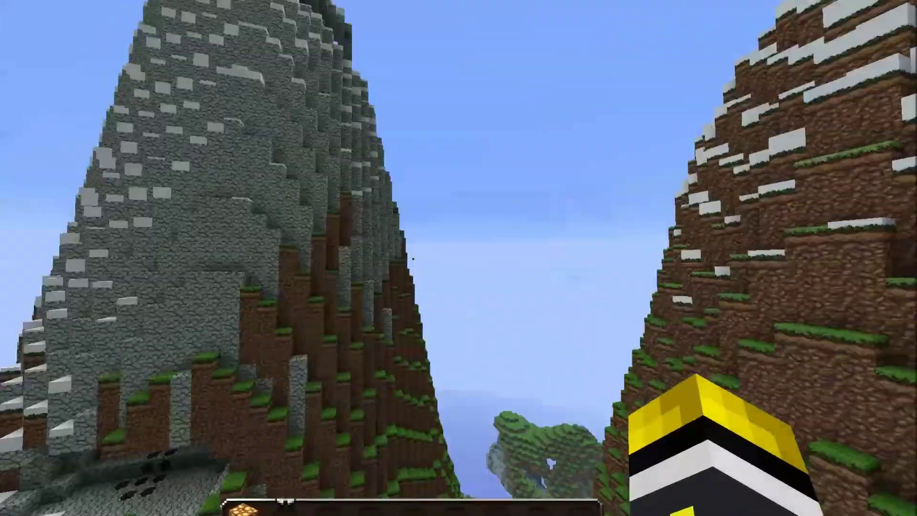
{"action": "key", "text": "w"}
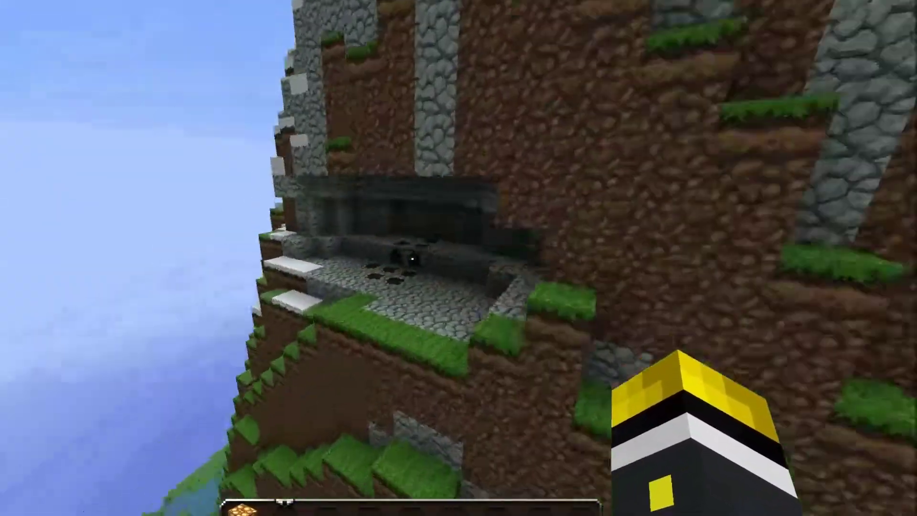
{"action": "key", "text": "w"}
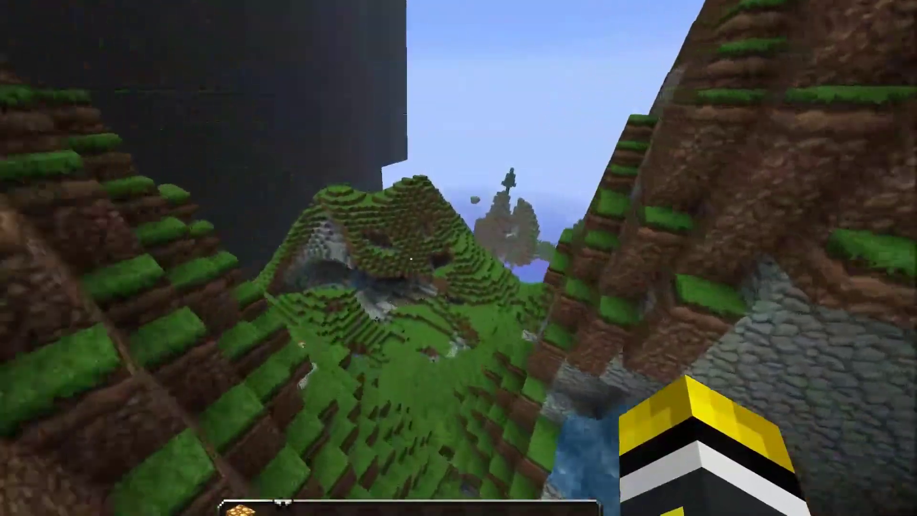
{"action": "key", "text": "w"}
{"action": "key", "text": "w"}
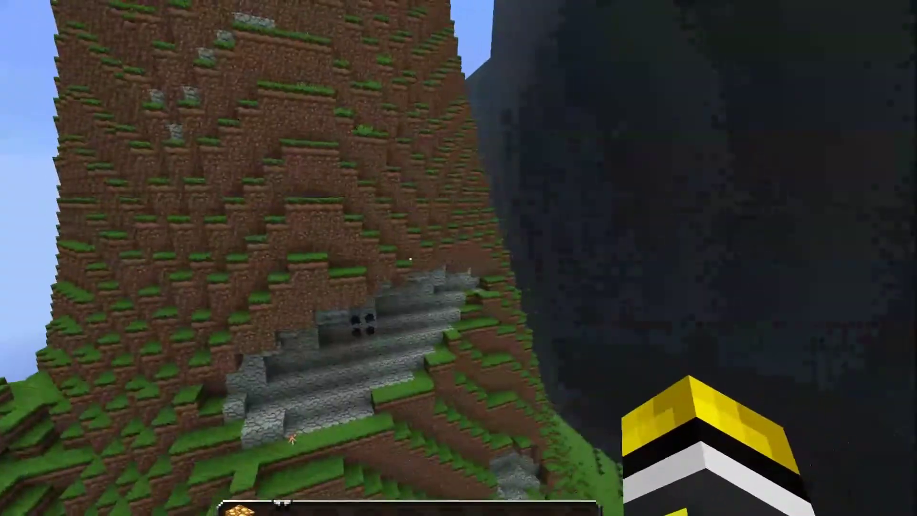
- Examine the river winding between the steep mountains and the fir forest on its bank
{"action": "key", "text": "w"}
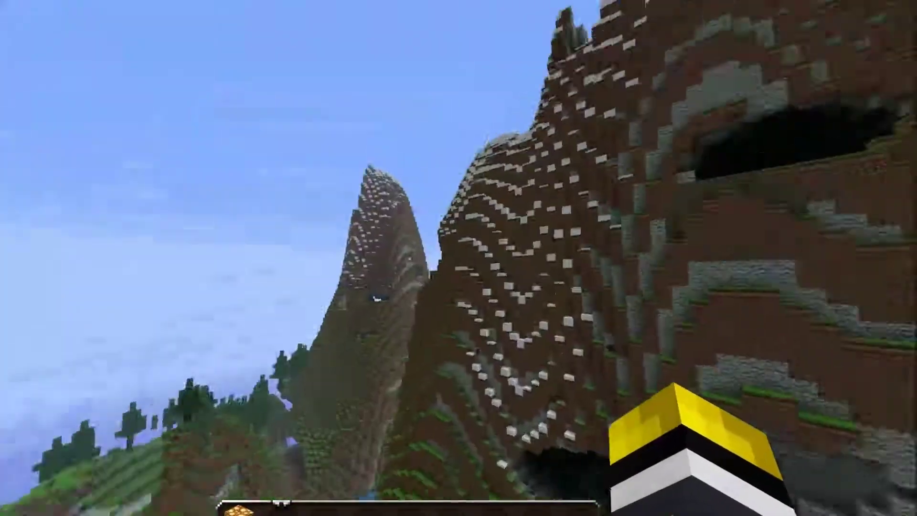
{"action": "key", "text": "w"}
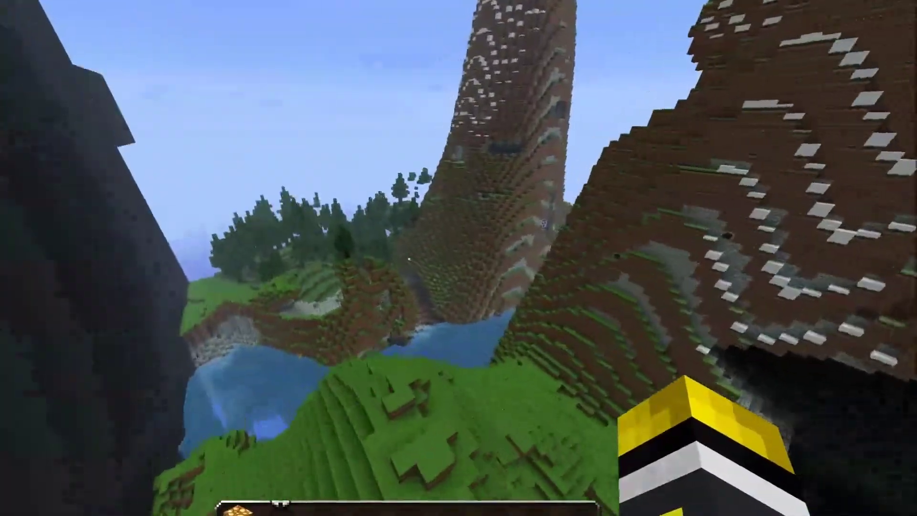
{"action": "key", "text": "w"}
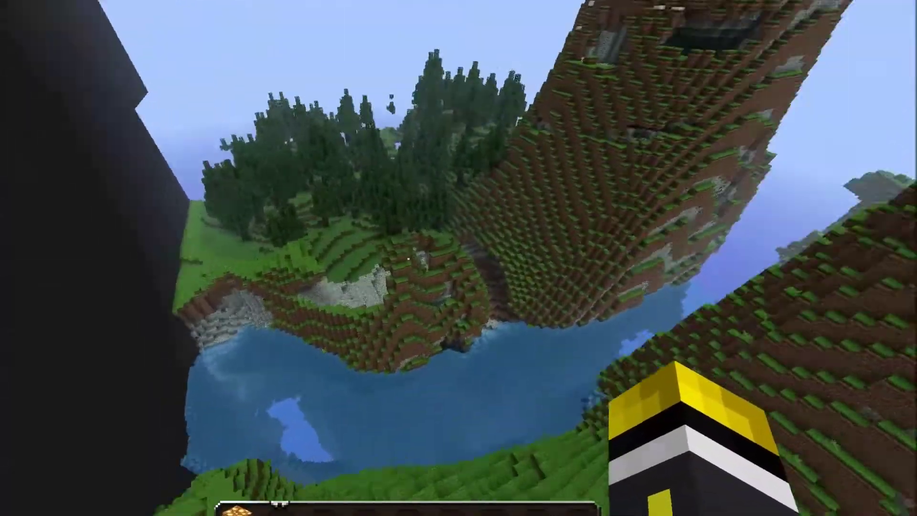
{"action": "key", "text": "w"}
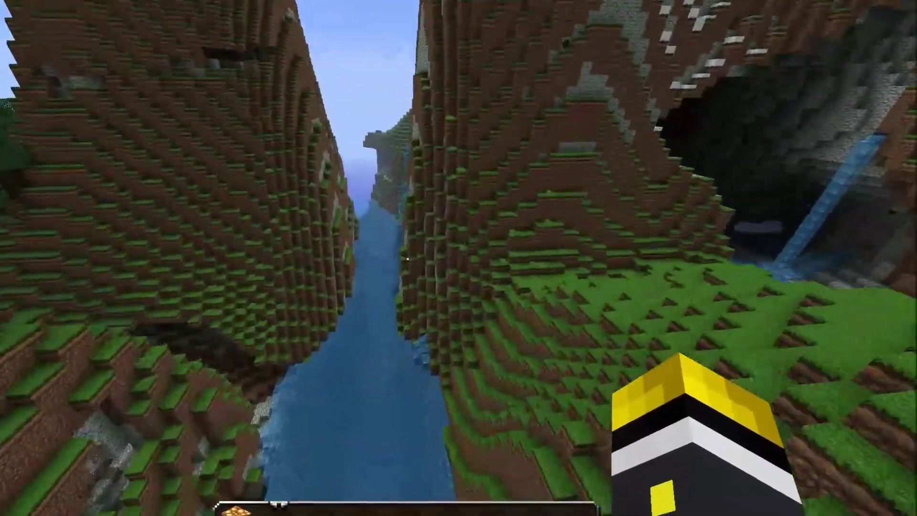
{"action": "key", "text": "w"}
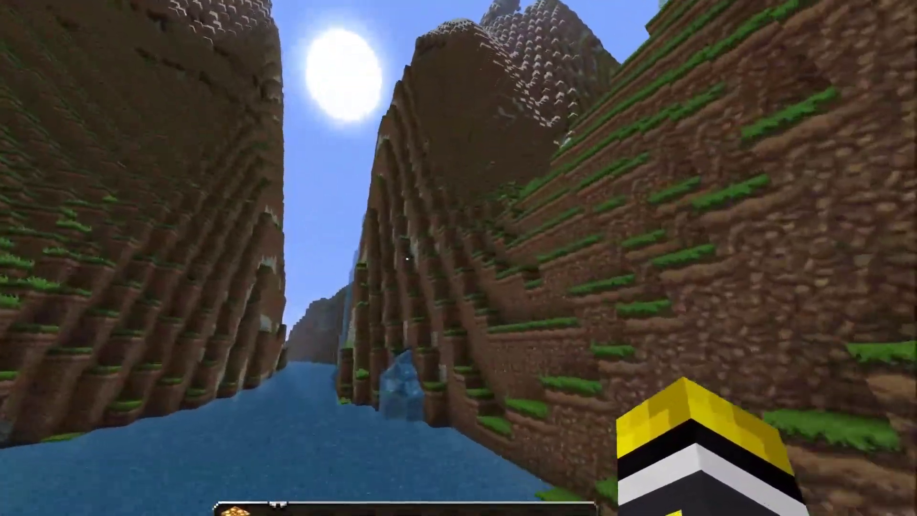
{"action": "key", "text": "w"}
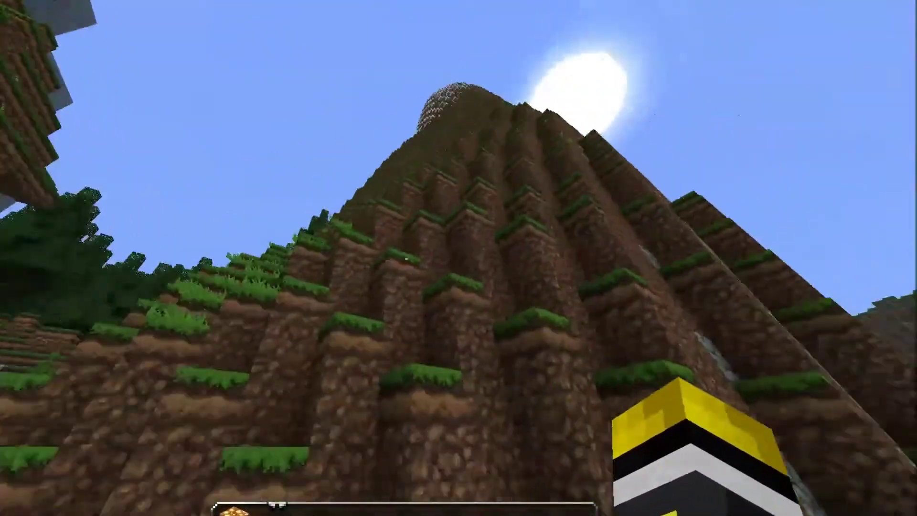
{"action": "key", "text": "w"}
{"action": "key", "text": "w"}
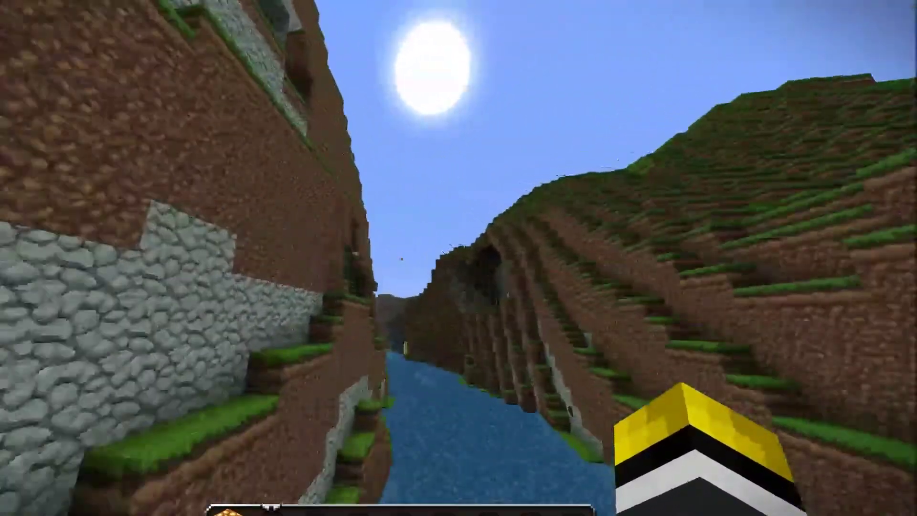
{"action": "key", "text": "w"}
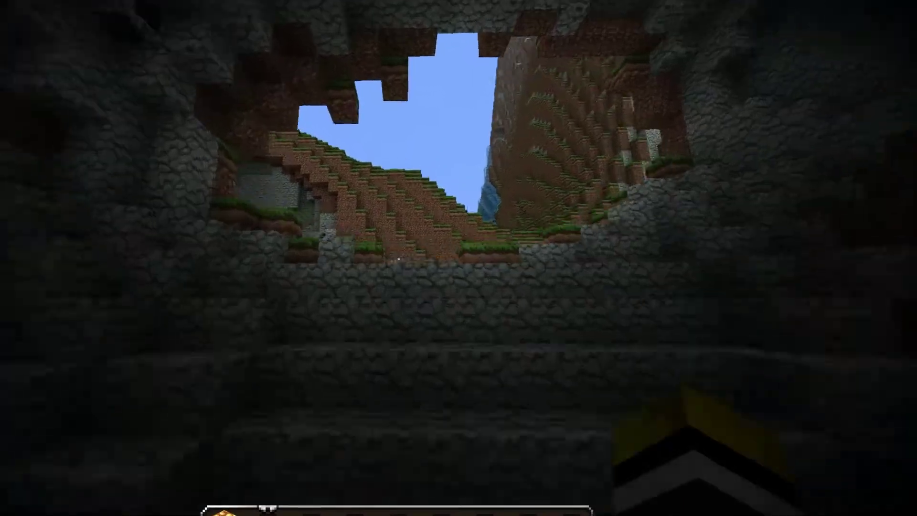
- Examine the stone cavern in the canyon wall and follow the river towards the forested shore
{"action": "key", "text": "w"}
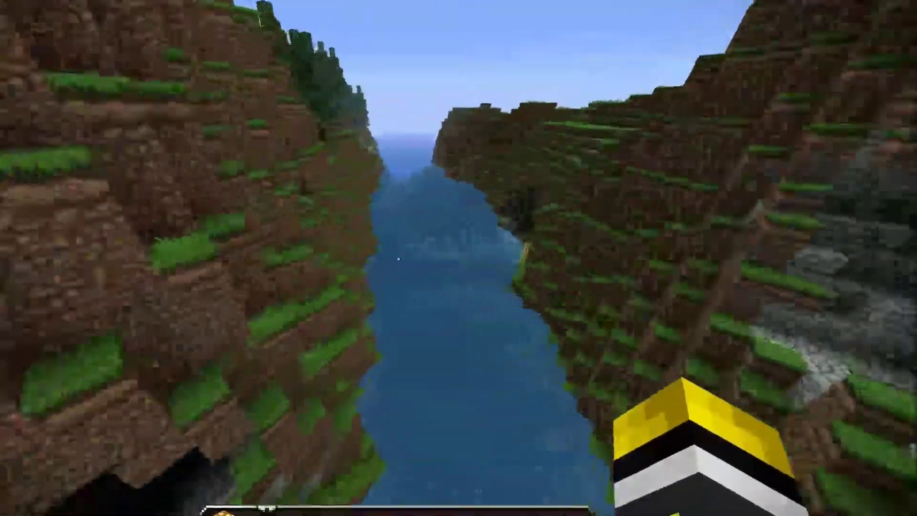
{"action": "key", "text": "w"}
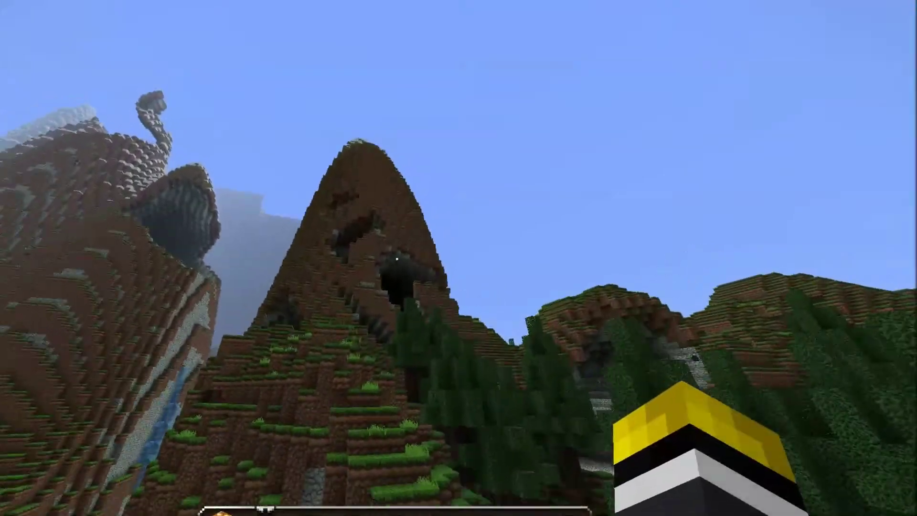
- Examine the stone clearing in the fir forest, its earth overhang and the water flowing beside it
{"action": "key", "text": "w"}
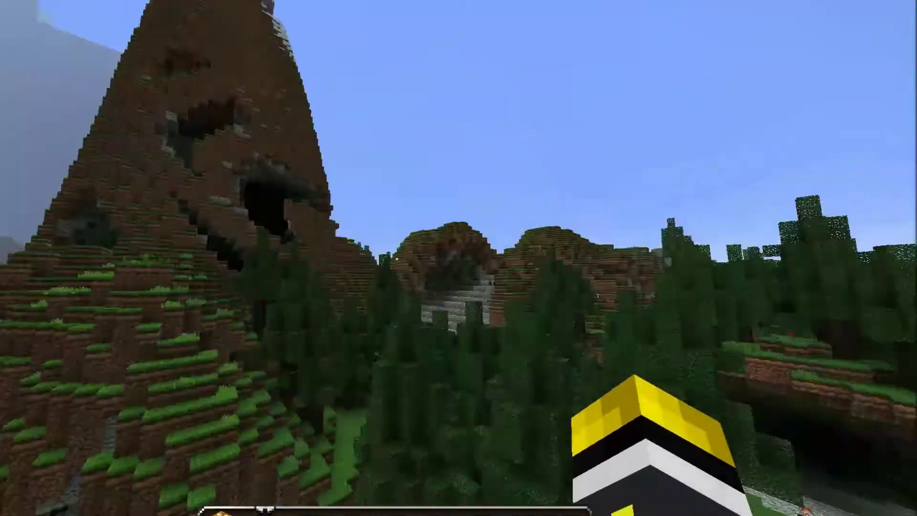
{"action": "key", "text": "w"}
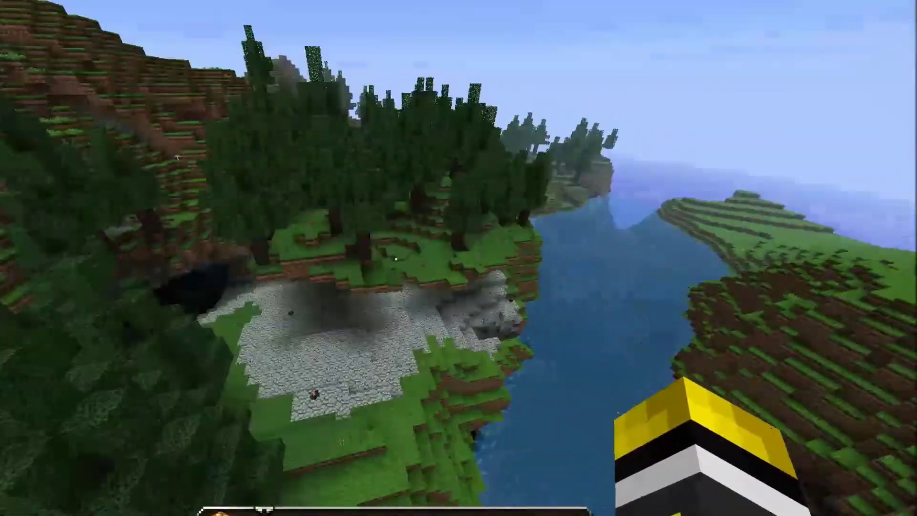
{"action": "key", "text": "w"}
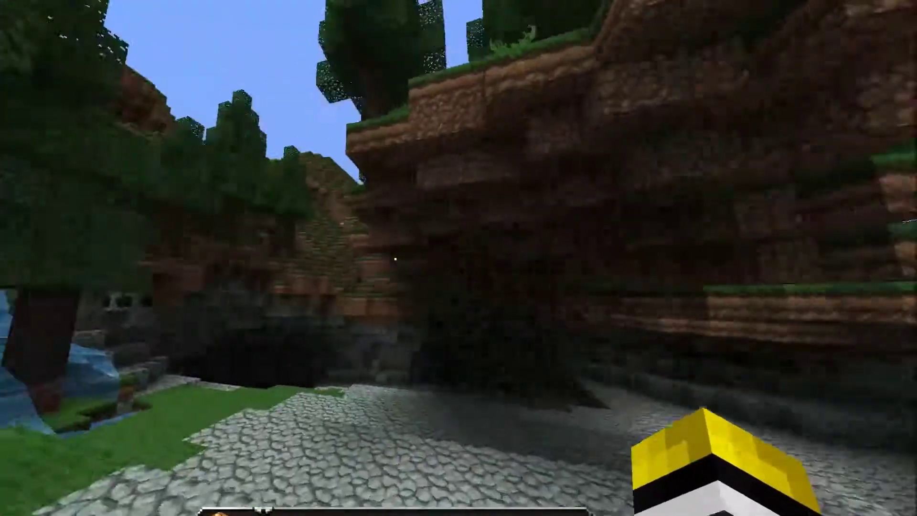
{"action": "key", "text": "w"}
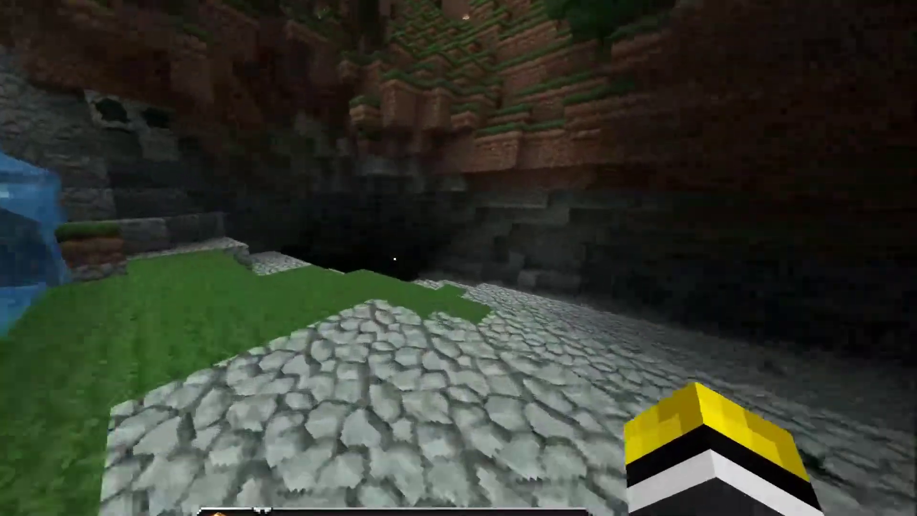
- Rise above the fir forest and examine the river and the cave-riddled hills from the air
{"action": "key", "text": "w"}
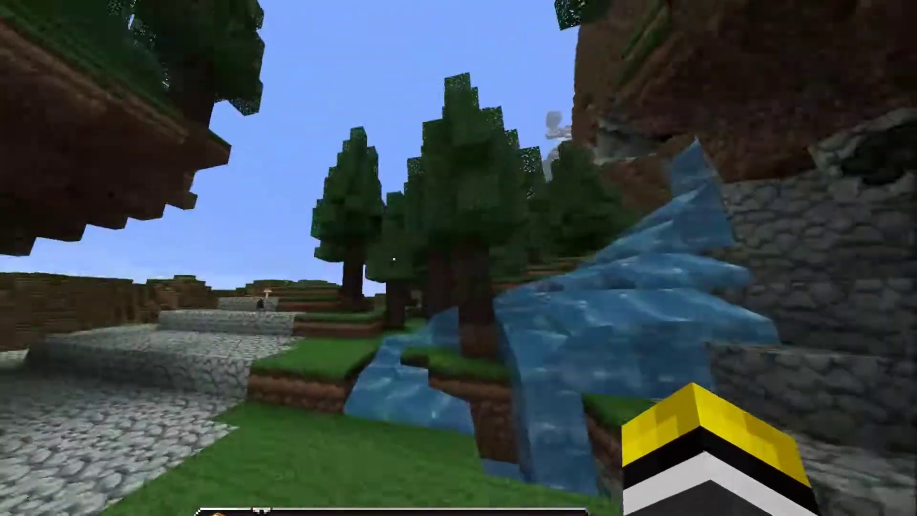
{"action": "key", "text": "space"}
{"action": "key", "text": "w"}
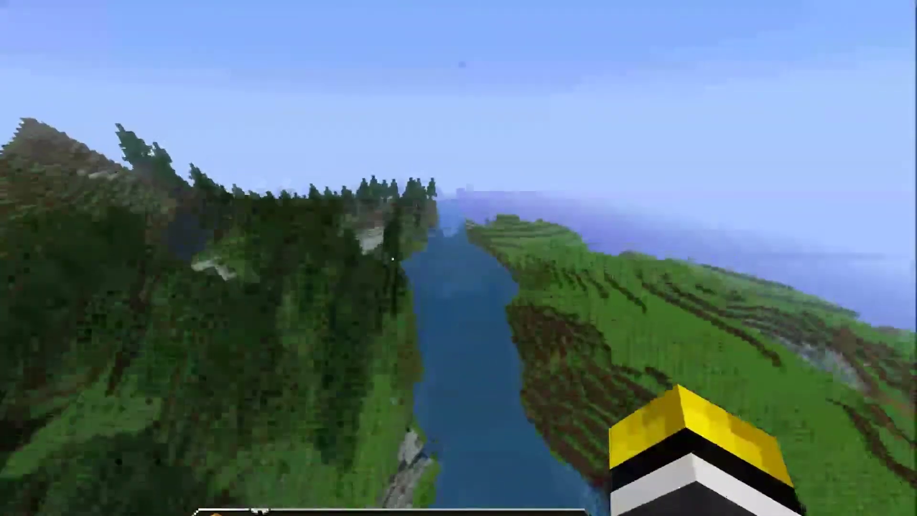
{"action": "key", "text": "w"}
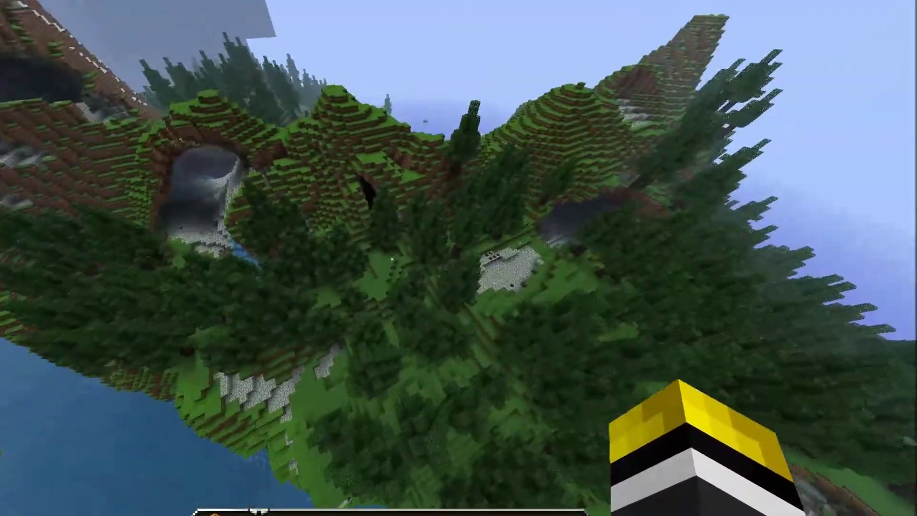
{"action": "key", "text": "w"}
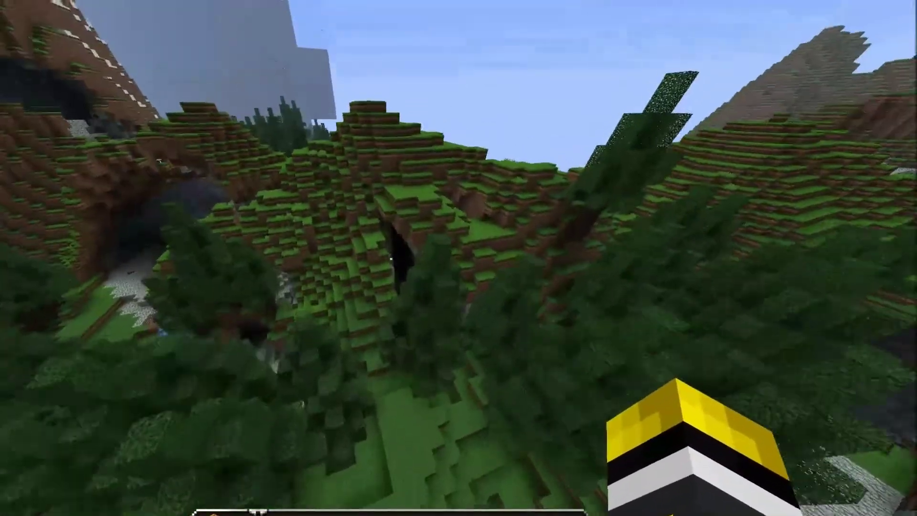
- Go down into the dark cave in the forest and examine the stone floor beneath the overhang
{"action": "key", "text": "w"}
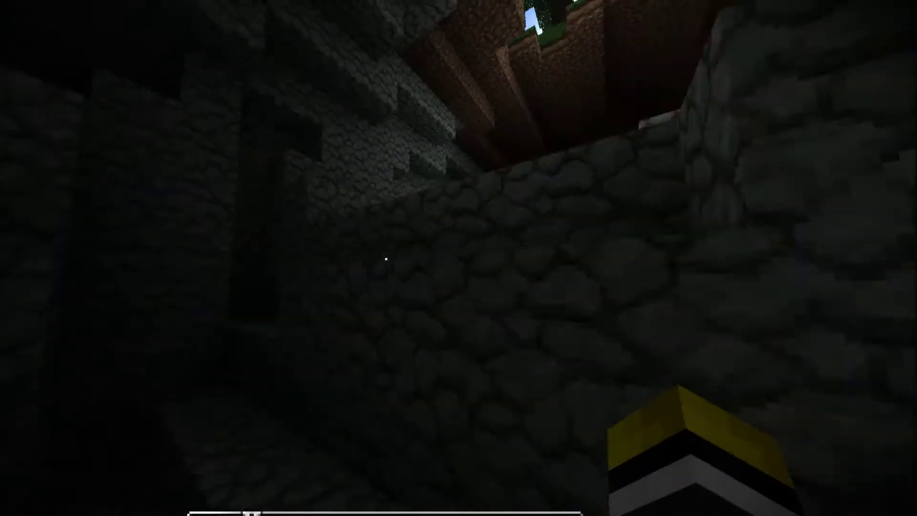
{"action": "key", "text": "w"}
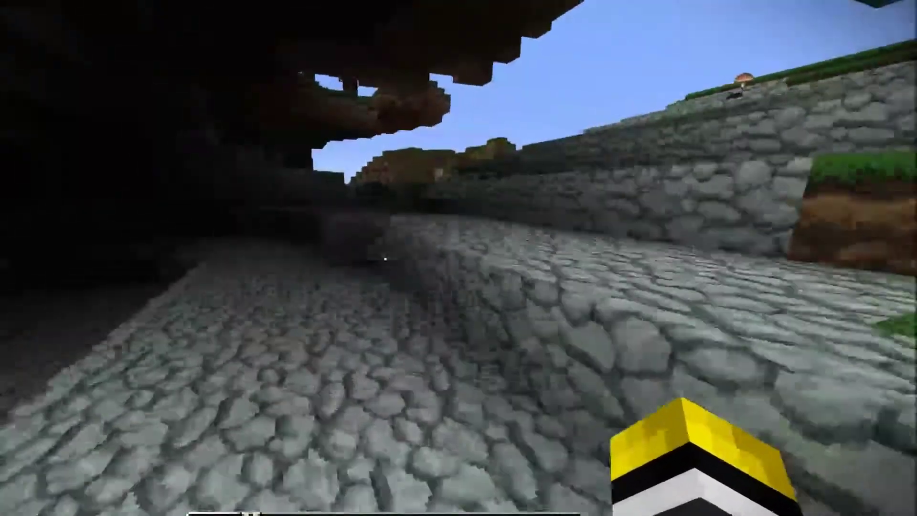
{"action": "key", "text": "w"}
{"action": "key", "text": "w"}
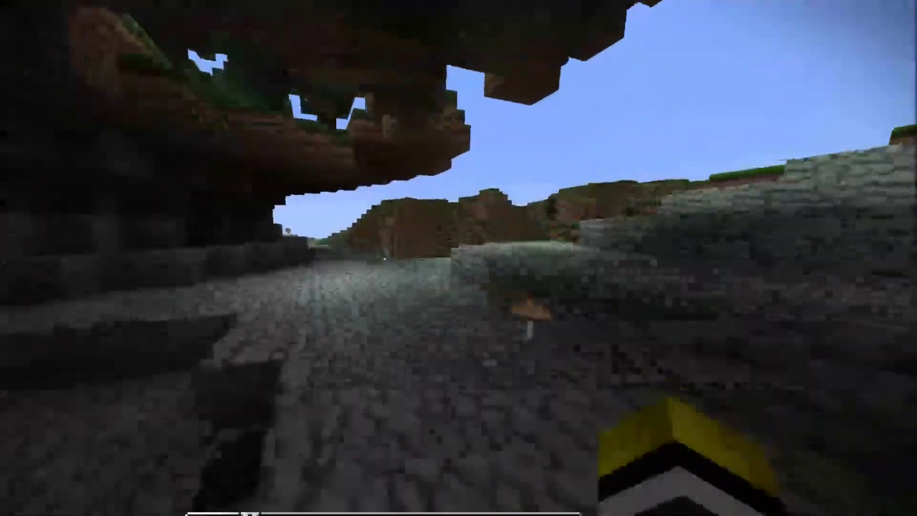
- Fly over to the grassy plateau beside the river and break into its grass surface
{"action": "key", "text": "w"}
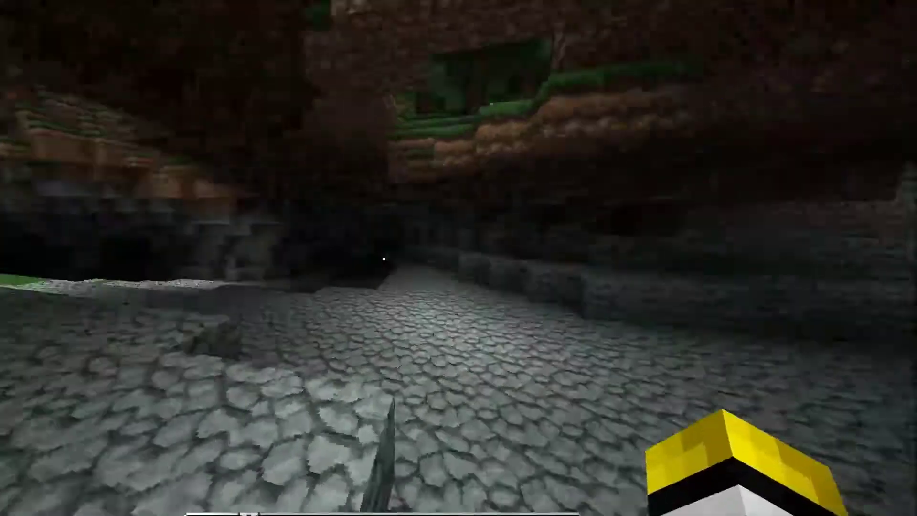
{"action": "key", "text": "w"}
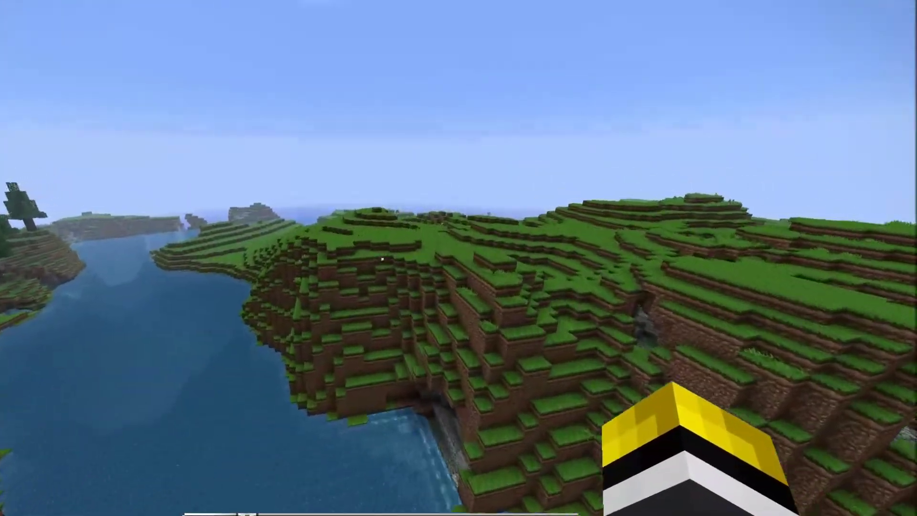
{"action": "key", "text": "w"}
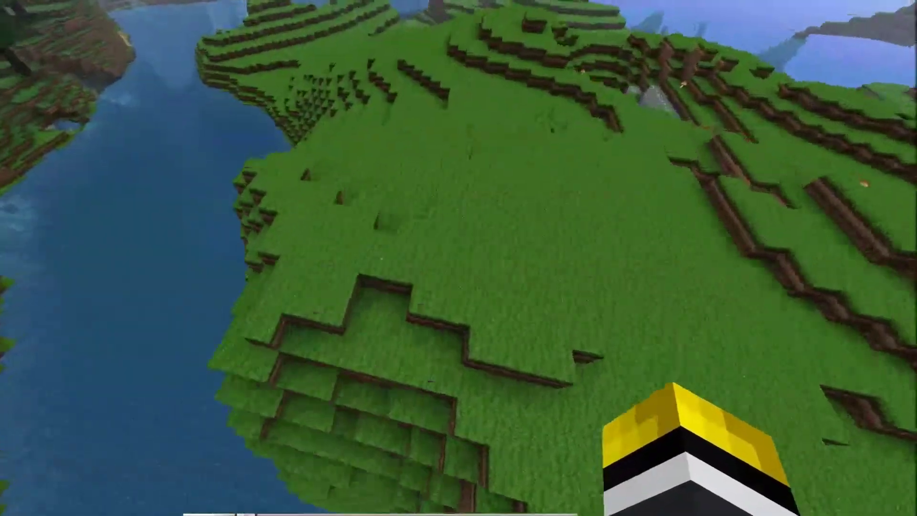
{"action": "key", "text": "w"}
{"action": "left_click", "coordinate": [381, 259]}
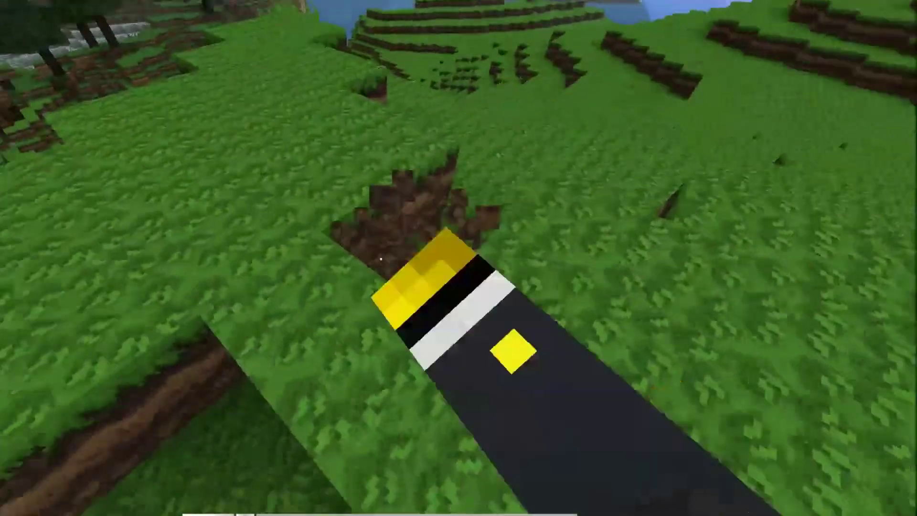
{"action": "left_click", "coordinate": [381, 258]}
{"action": "key", "text": "w"}
{"action": "left_click", "coordinate": [381, 259]}
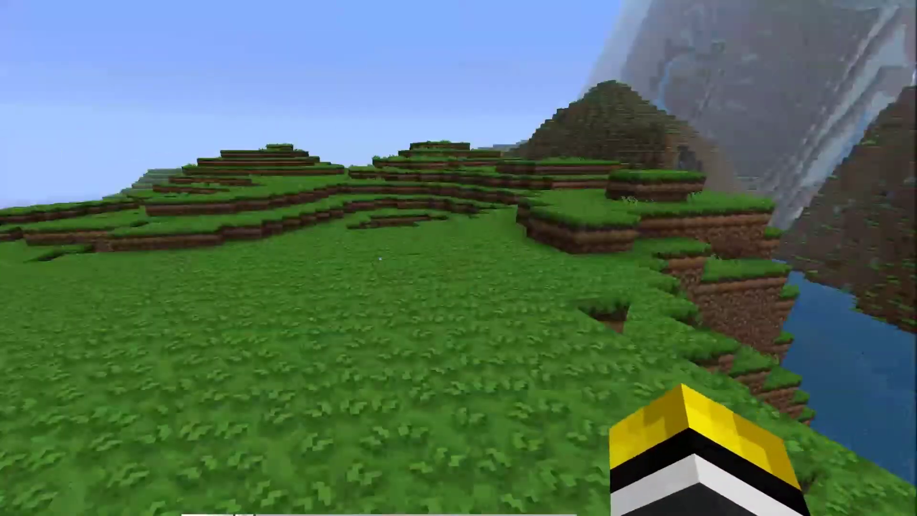
{"action": "key", "text": "w"}
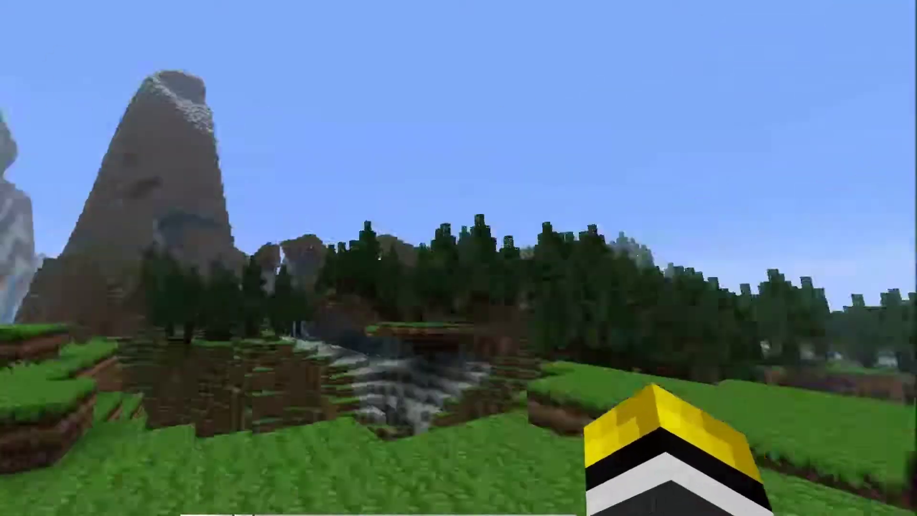